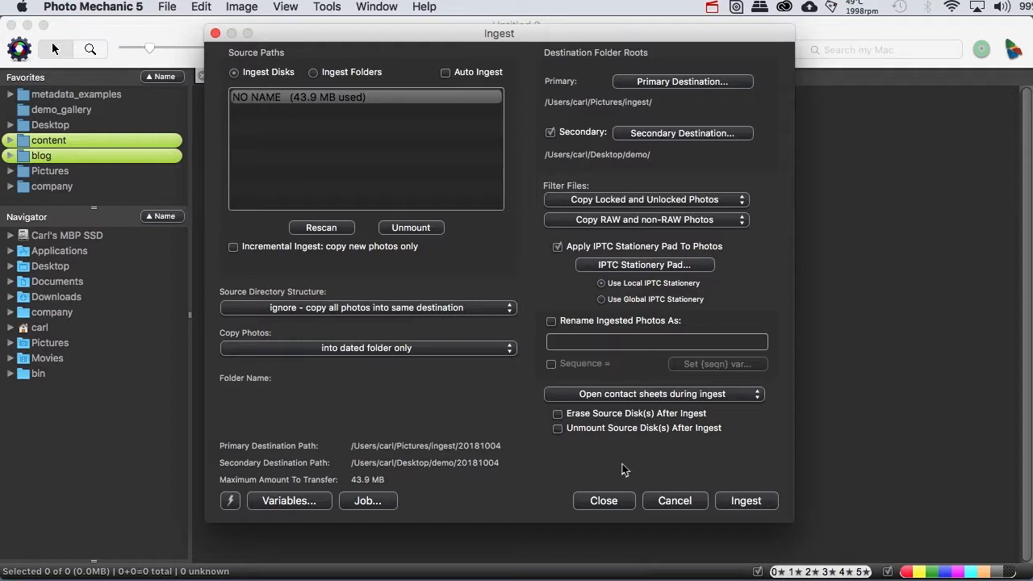
- Load the demo_ingest_2 ingest snapshot and set the NO NAME disk as source with incremental ingest turned off
left_click(231, 502)
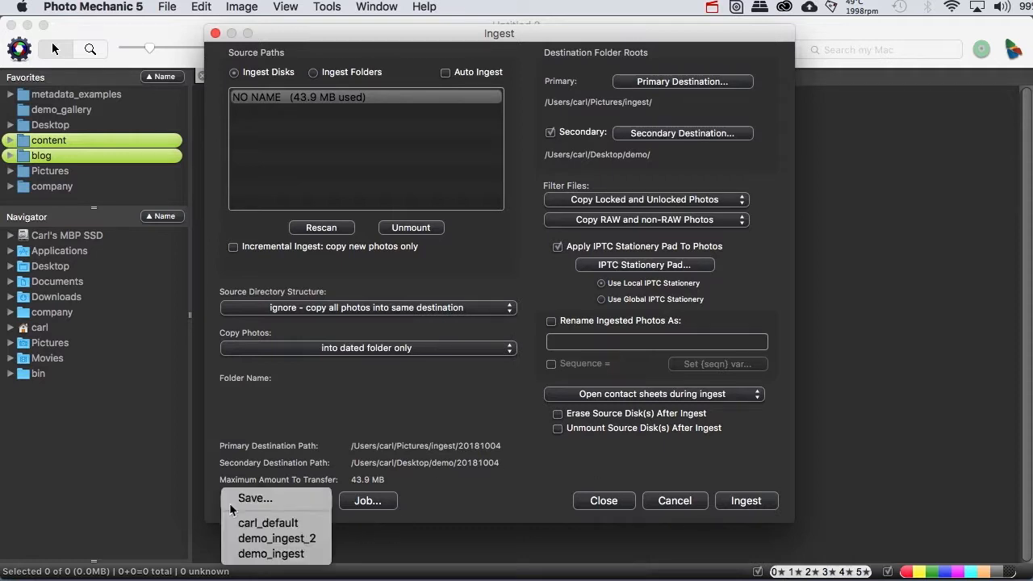
left_click(254, 539)
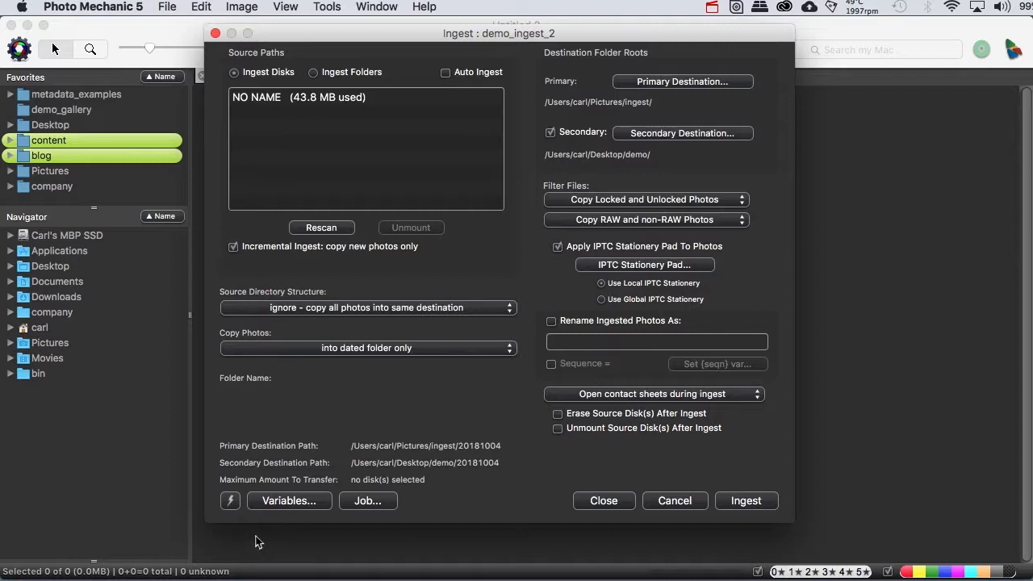
left_click(262, 101)
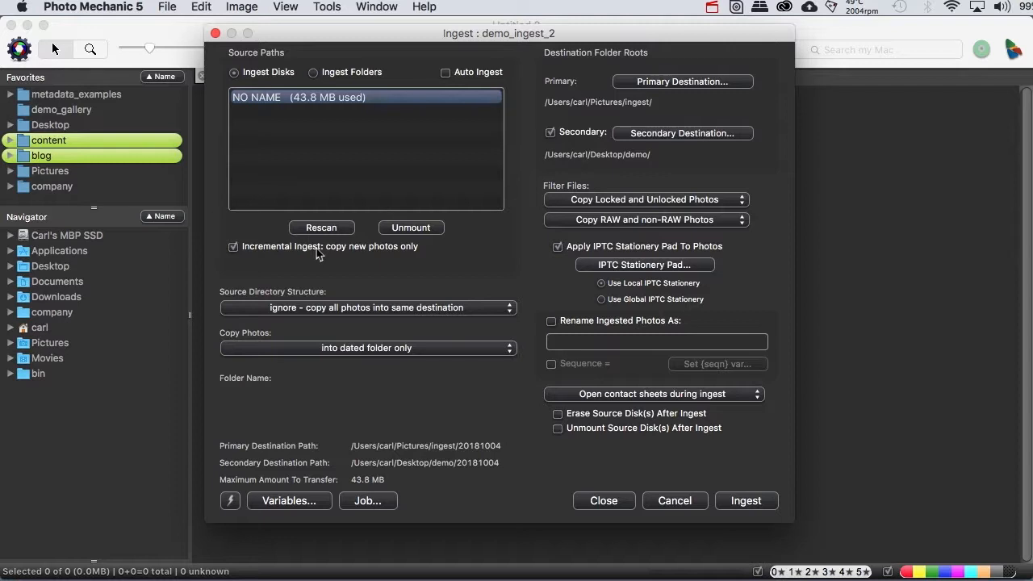
left_click(235, 248)
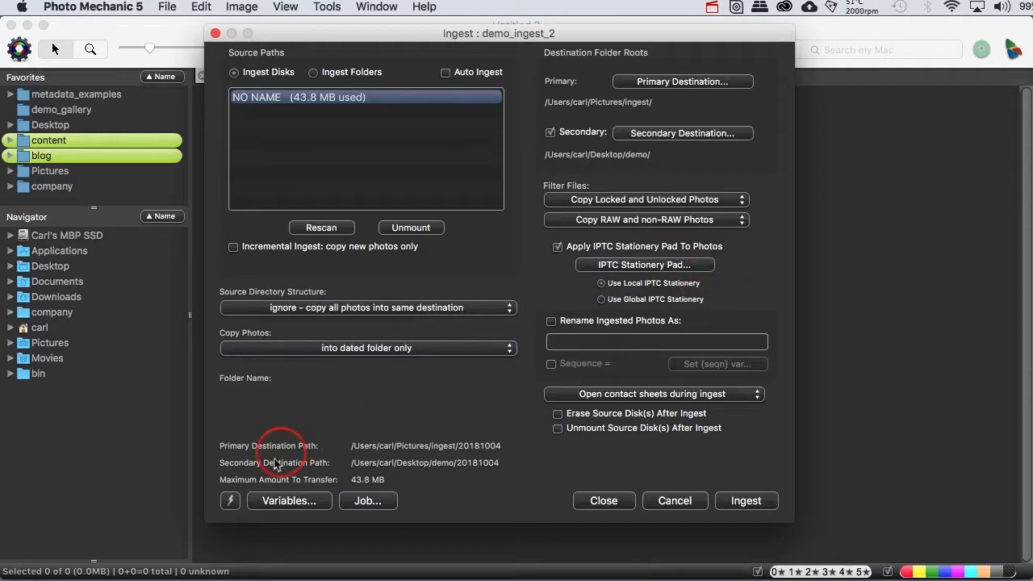
left_click(231, 501)
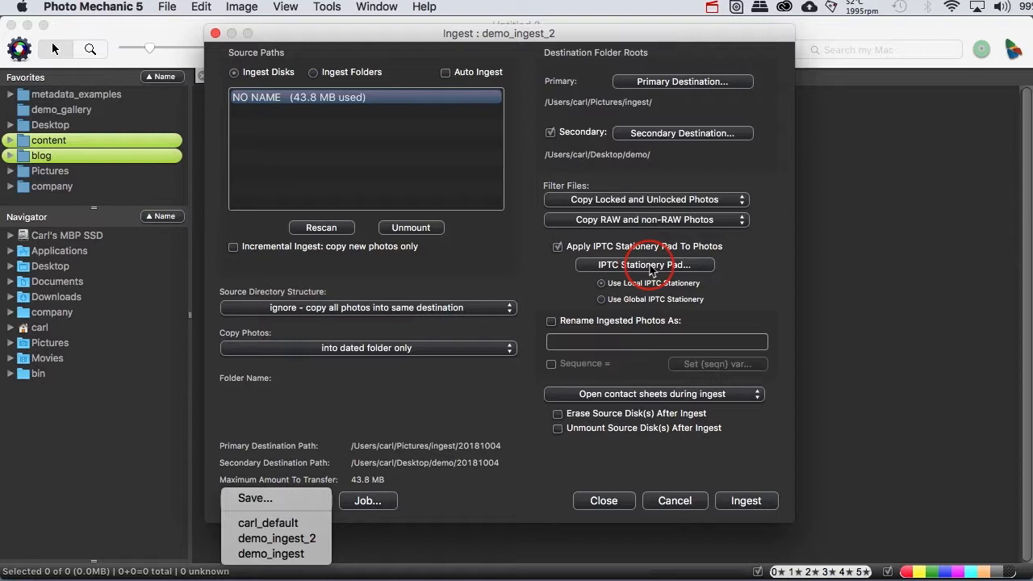
key("Escape")
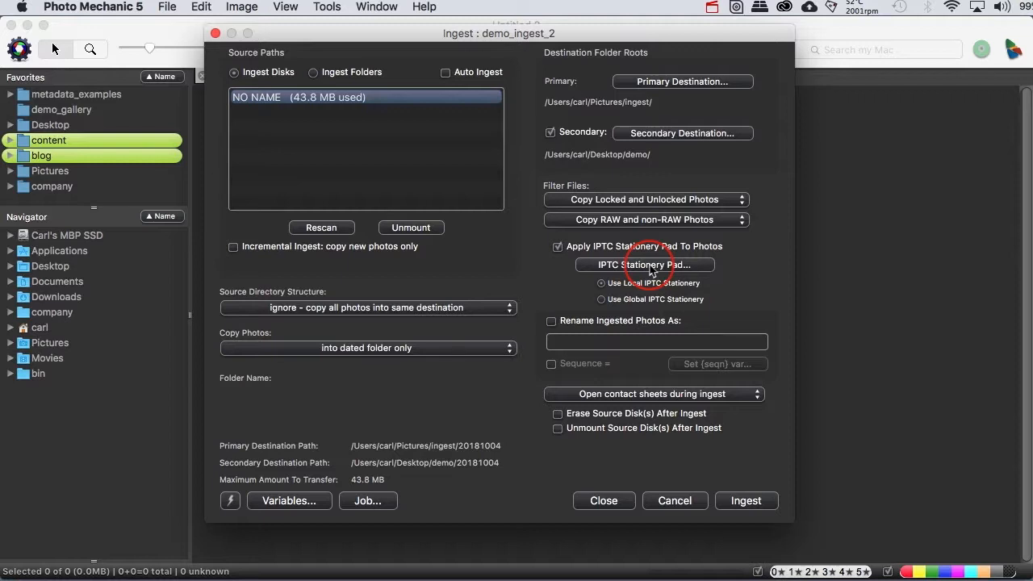
- Clear the IPTC Stationery Pad and load the XMP template from the starter template folder on the Desktop
left_click(652, 266)
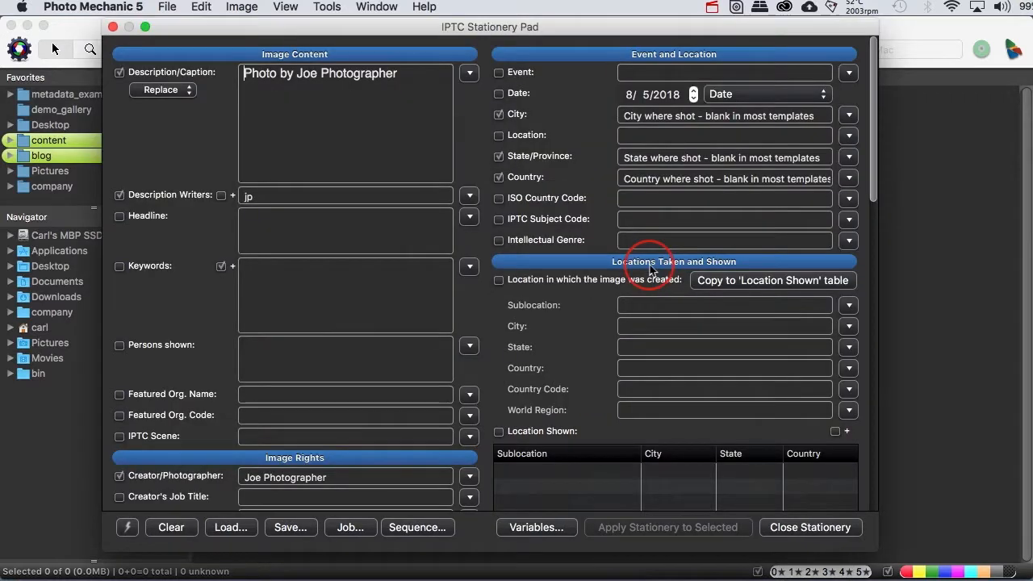
left_click(172, 530)
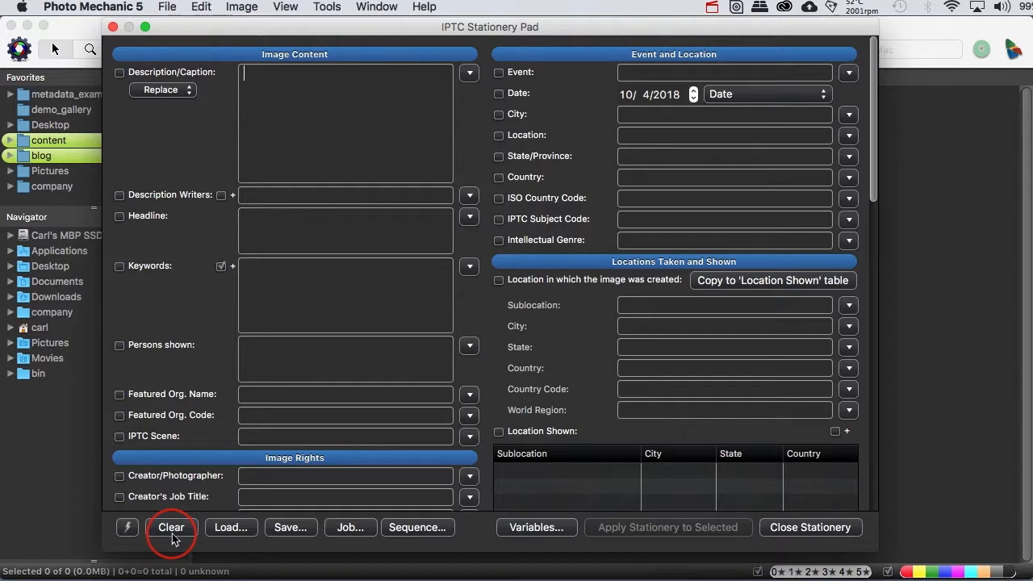
left_click(233, 530)
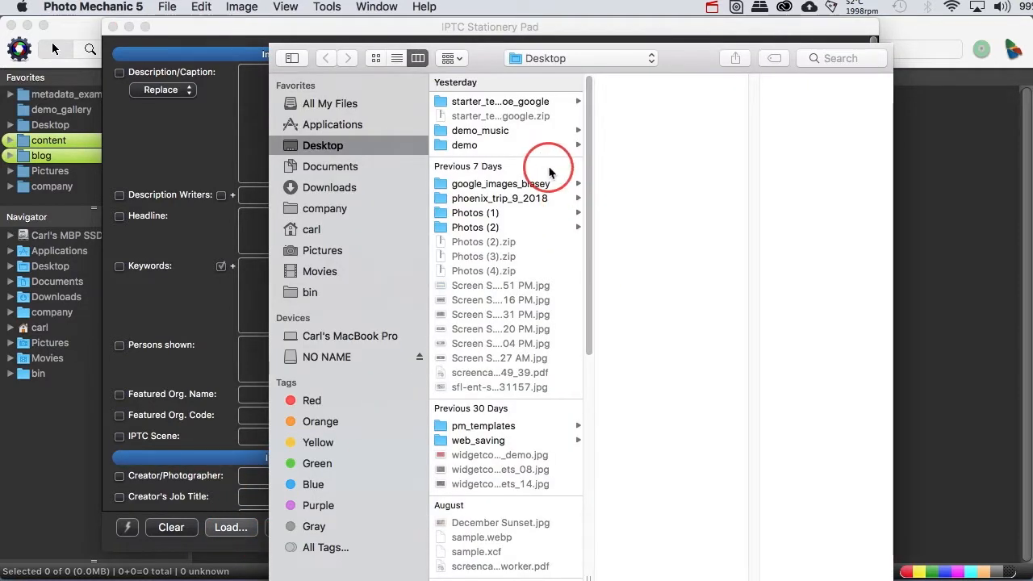
left_click(510, 103)
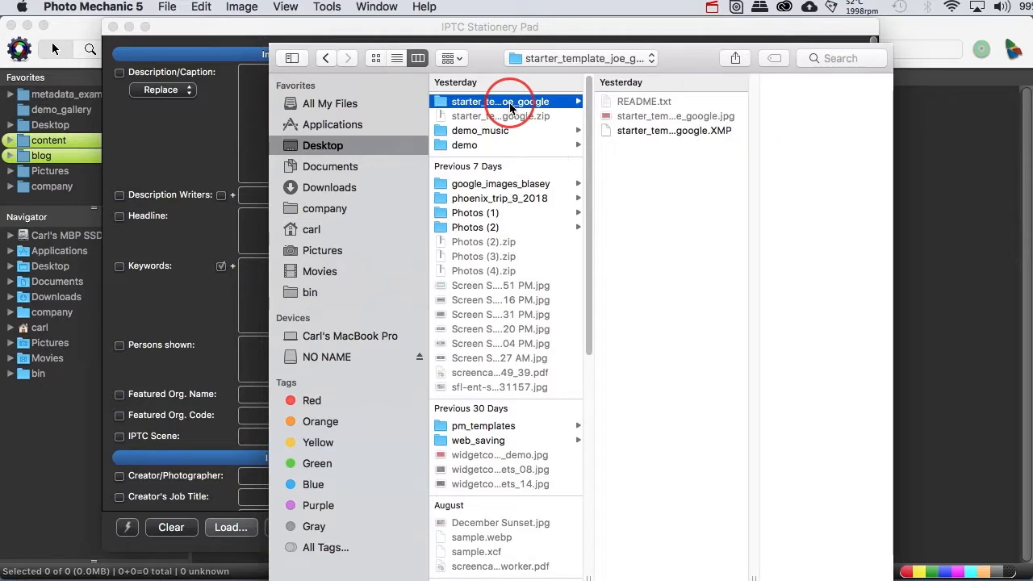
left_click(659, 133)
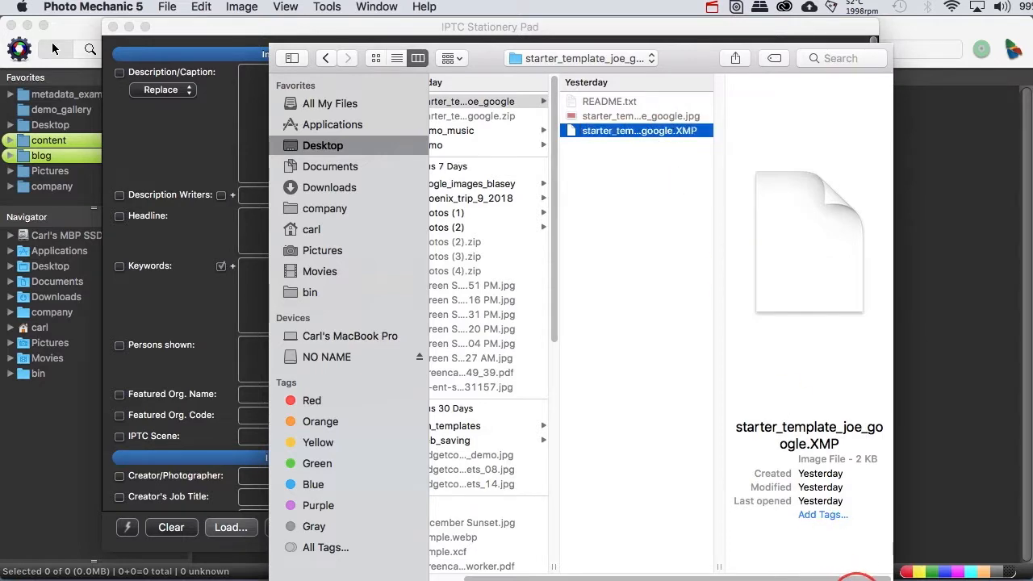
left_click(857, 577)
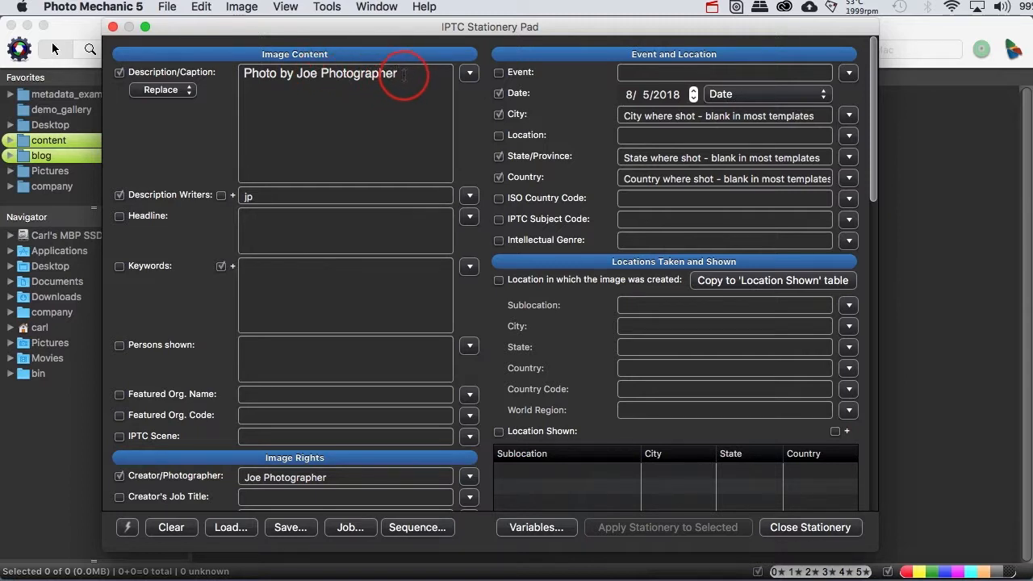
- Examine the loaded template's description, description writer, and event and location fields
left_click(300, 78, "shift")
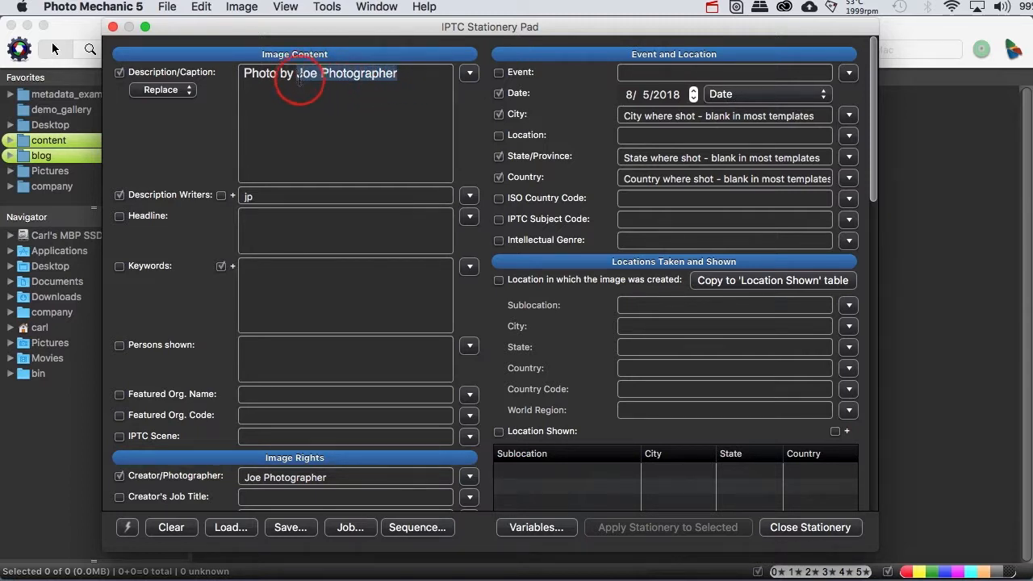
left_click(354, 116)
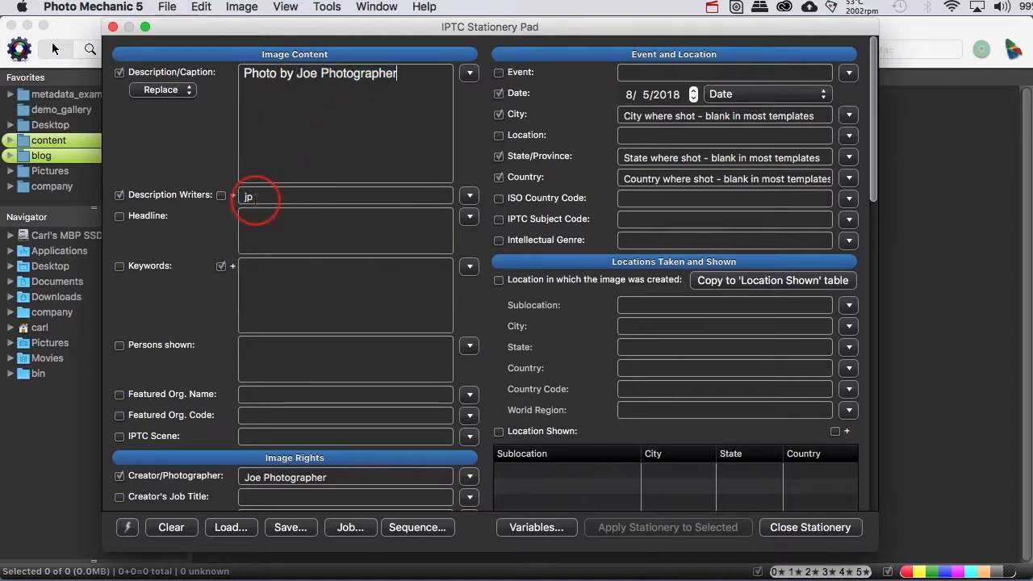
double_click(241, 197)
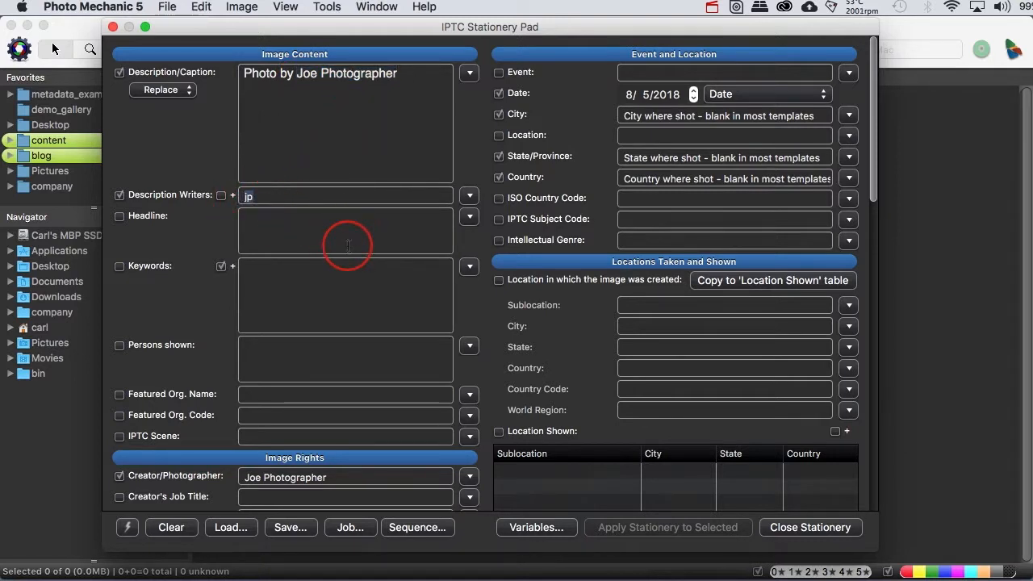
scroll(519, 341, "down", 5)
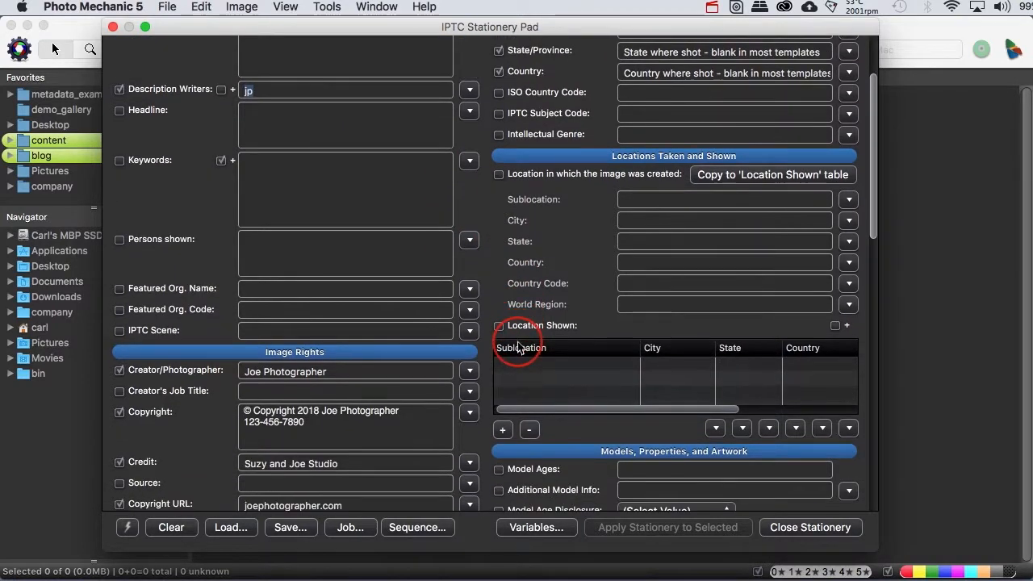
left_click_drag(876, 203, 876, 168)
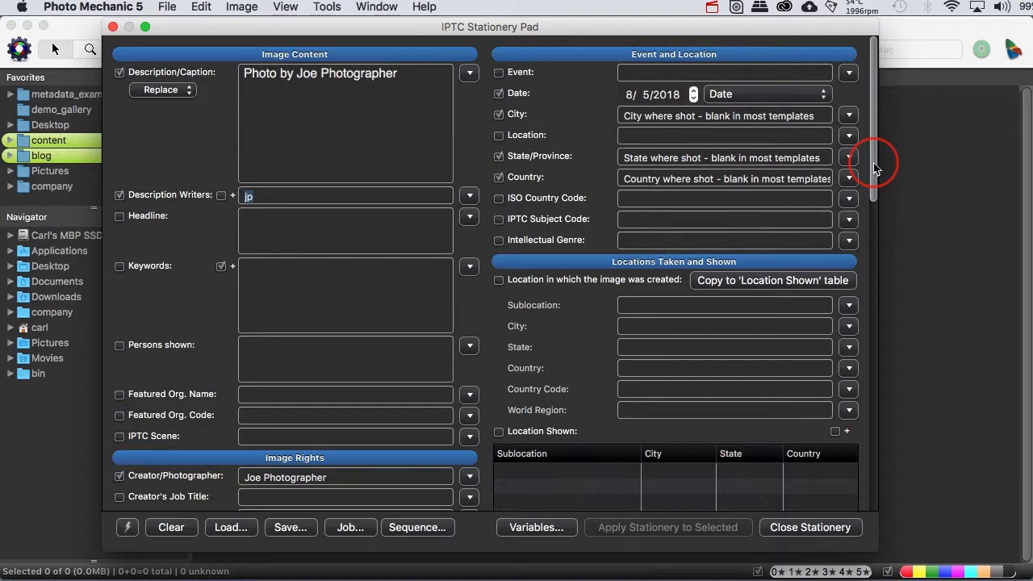
- Examine the parts of the copyright notice and the rights usage terms in the template's Image Rights section
left_click_drag(875, 168, 876, 269)
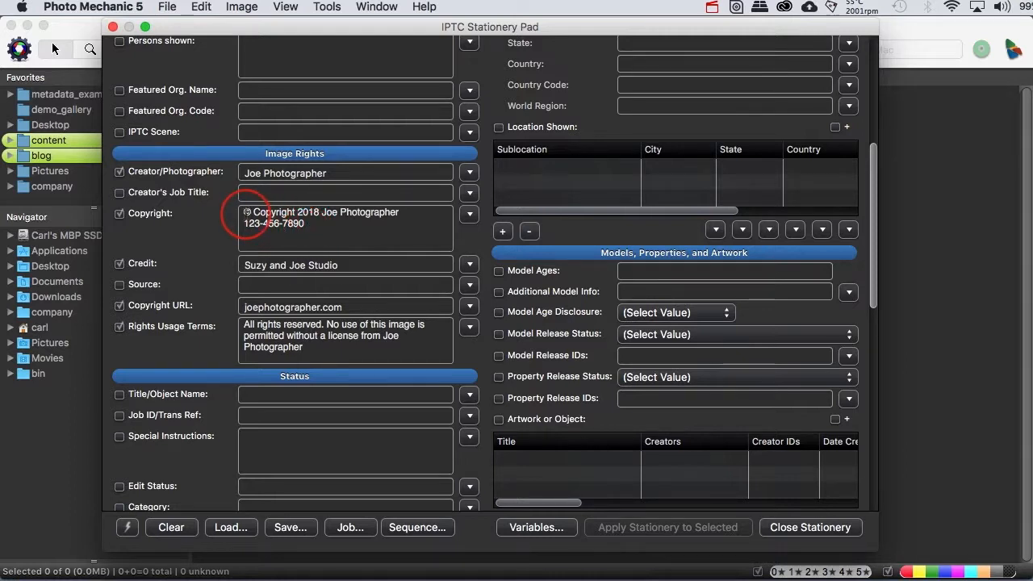
left_click_drag(245, 214, 295, 218)
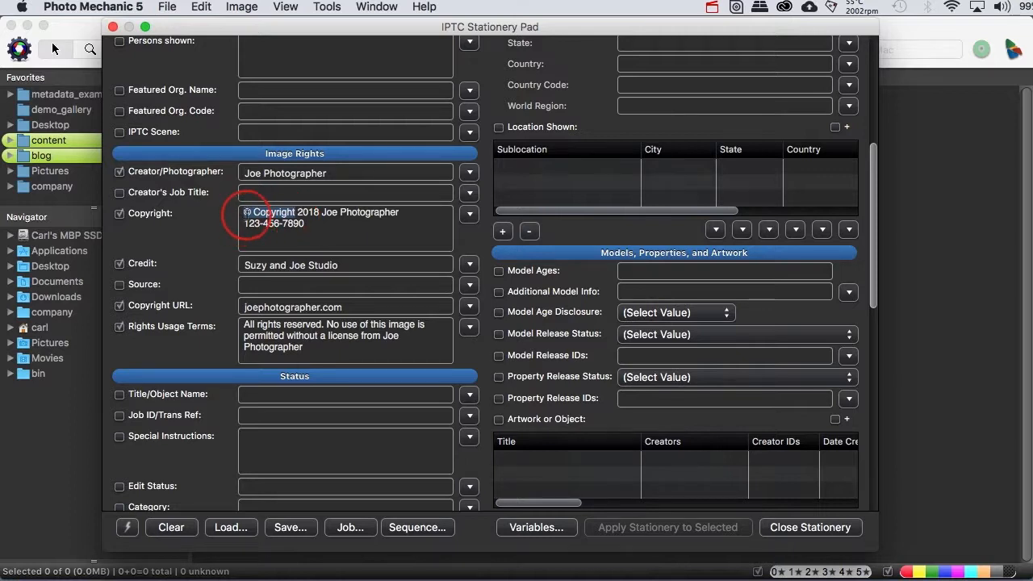
left_click(299, 213)
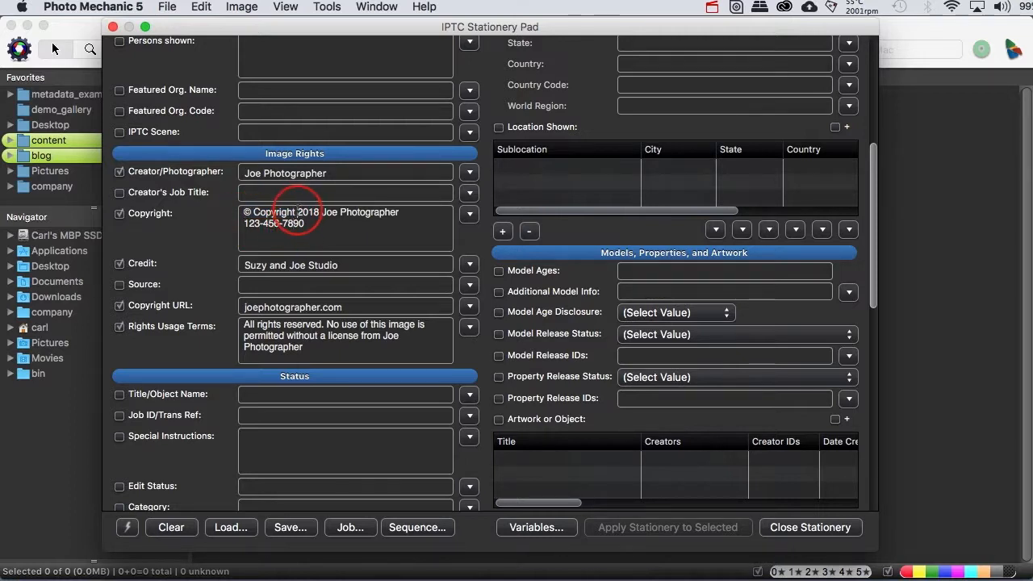
left_click_drag(298, 215, 316, 214)
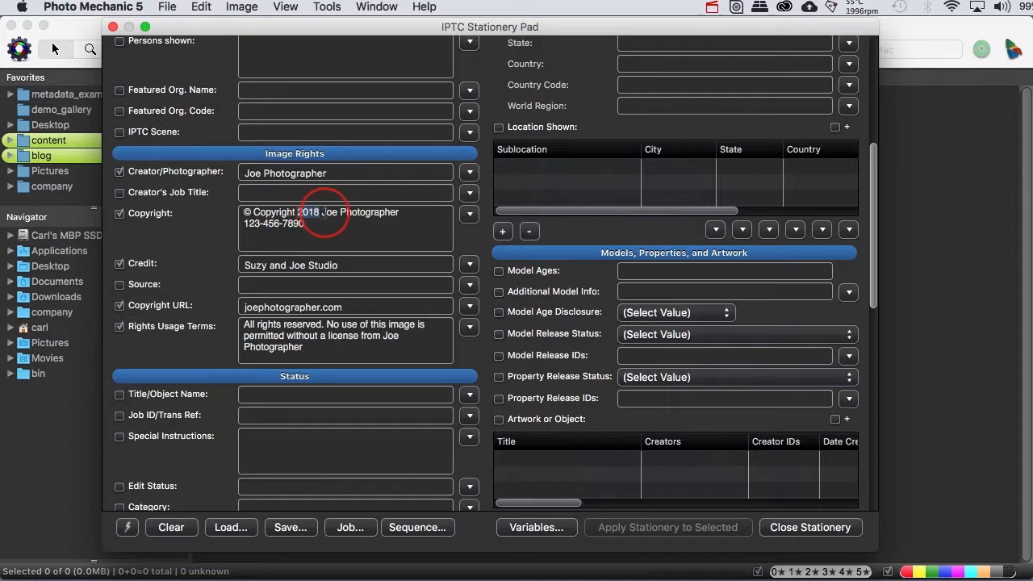
left_click_drag(322, 214, 397, 217)
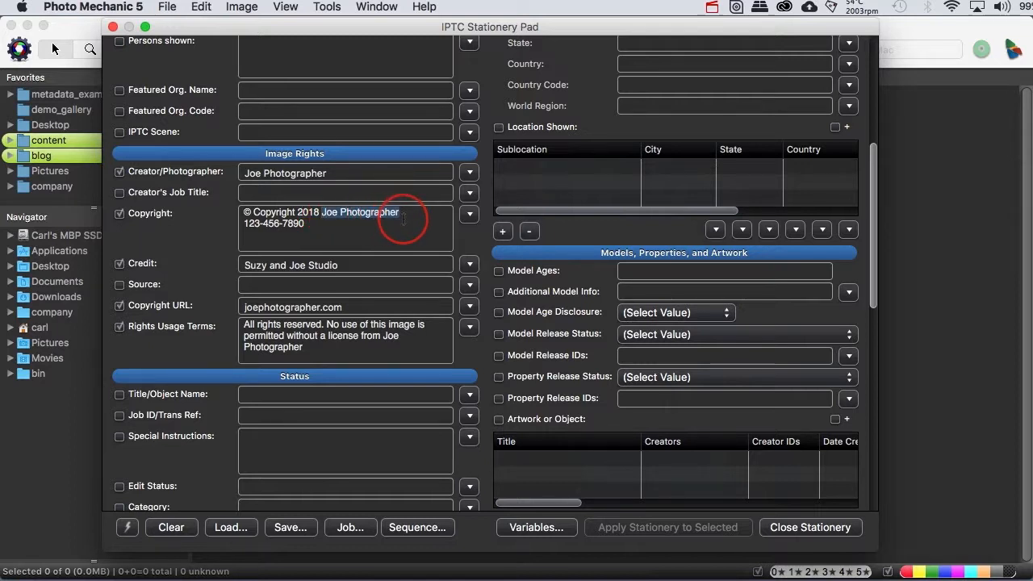
key("Left")
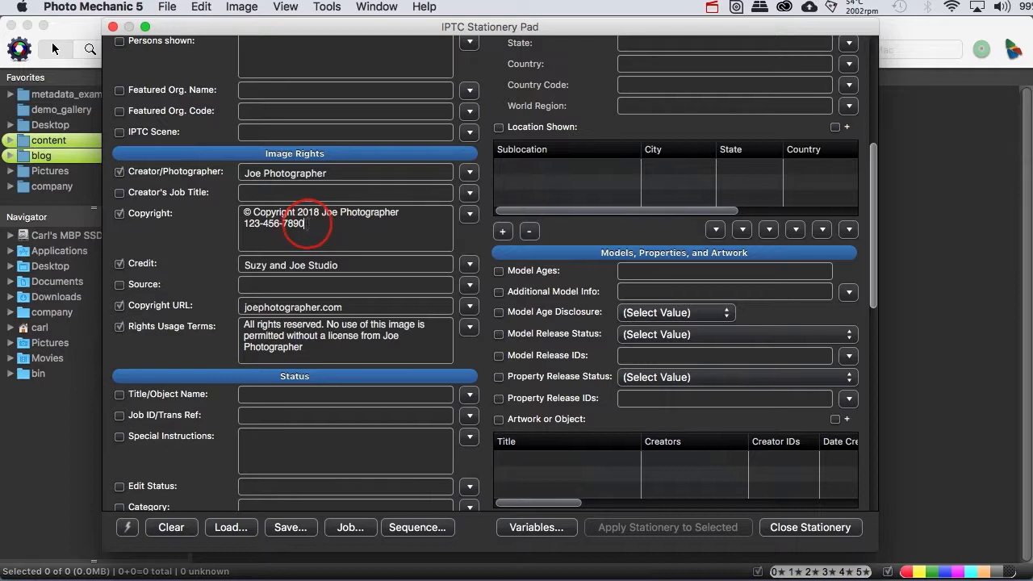
left_click_drag(306, 223, 242, 223)
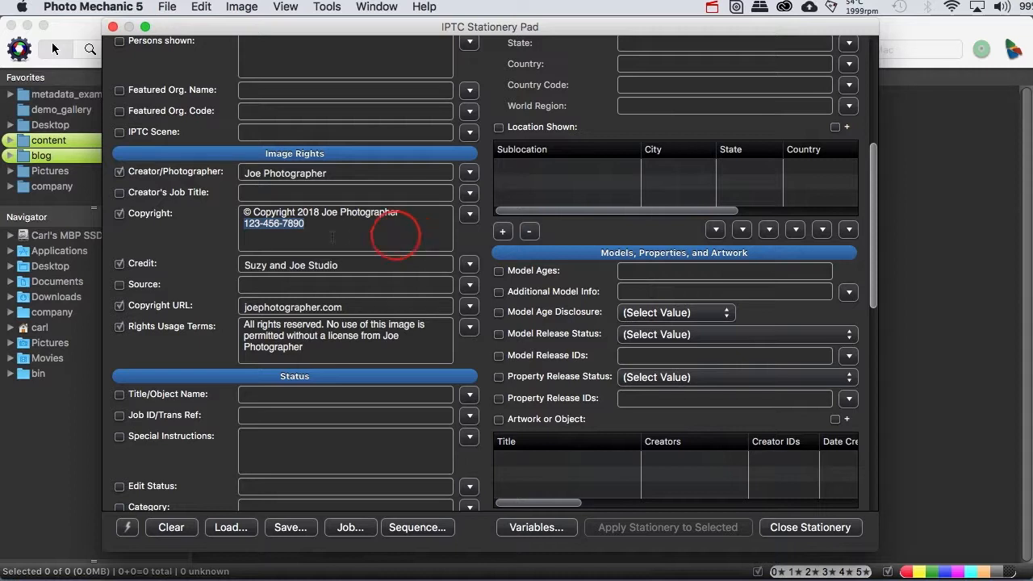
left_click(312, 224)
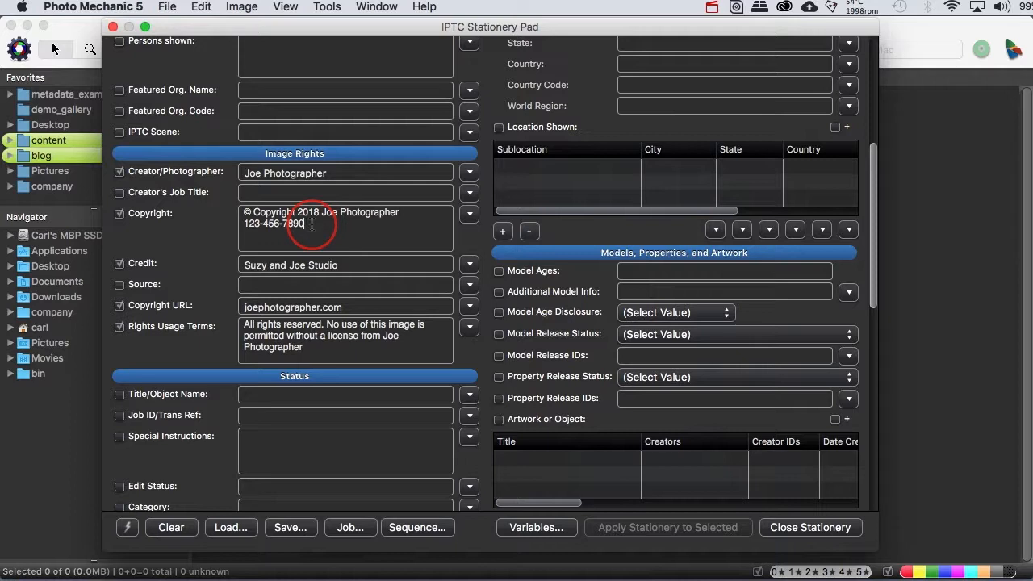
triple_click(326, 324)
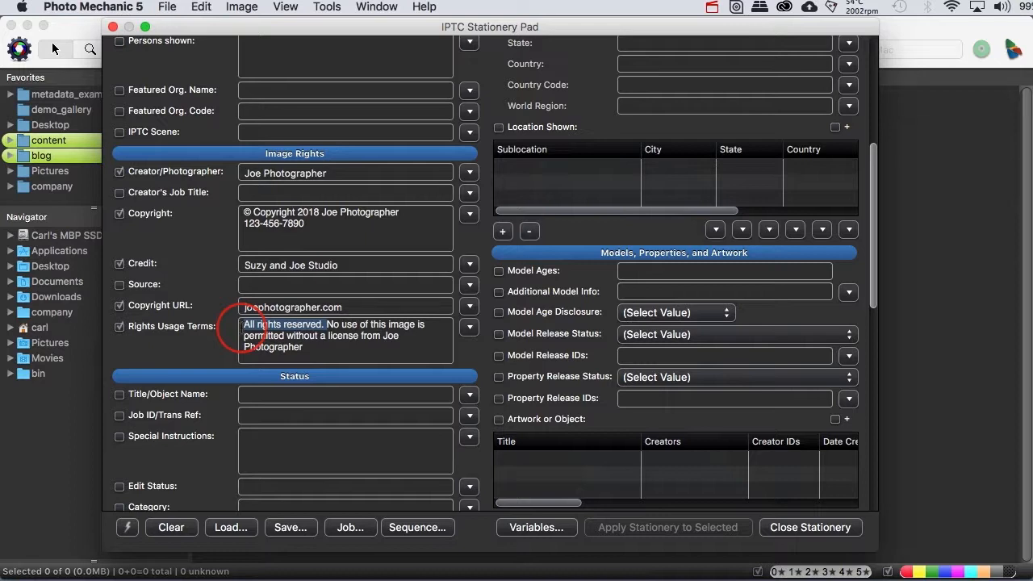
left_click(338, 224)
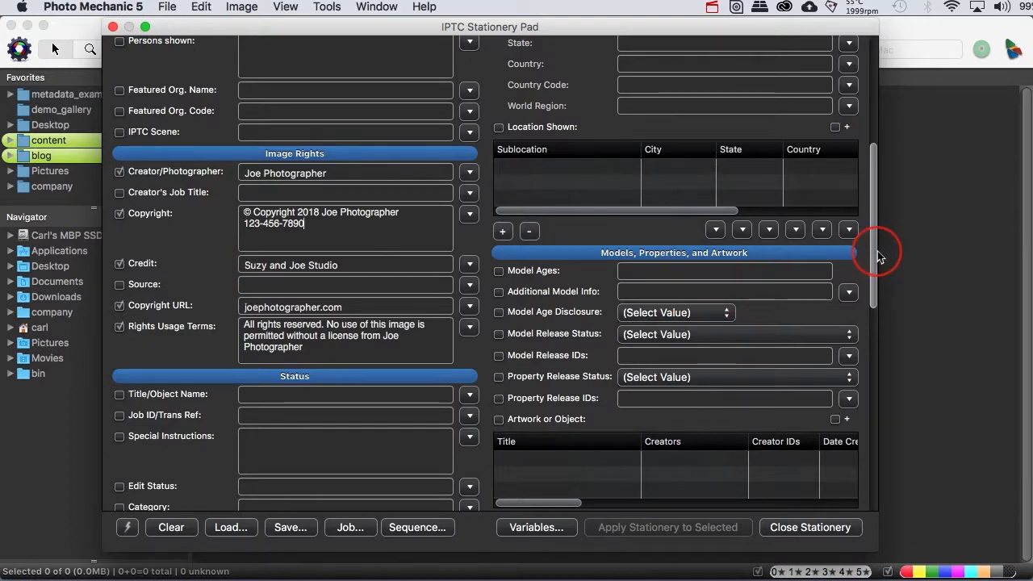
- Review the template's Contact Info fields and the list of saved stationery snapshots
left_click_drag(879, 257, 893, 437)
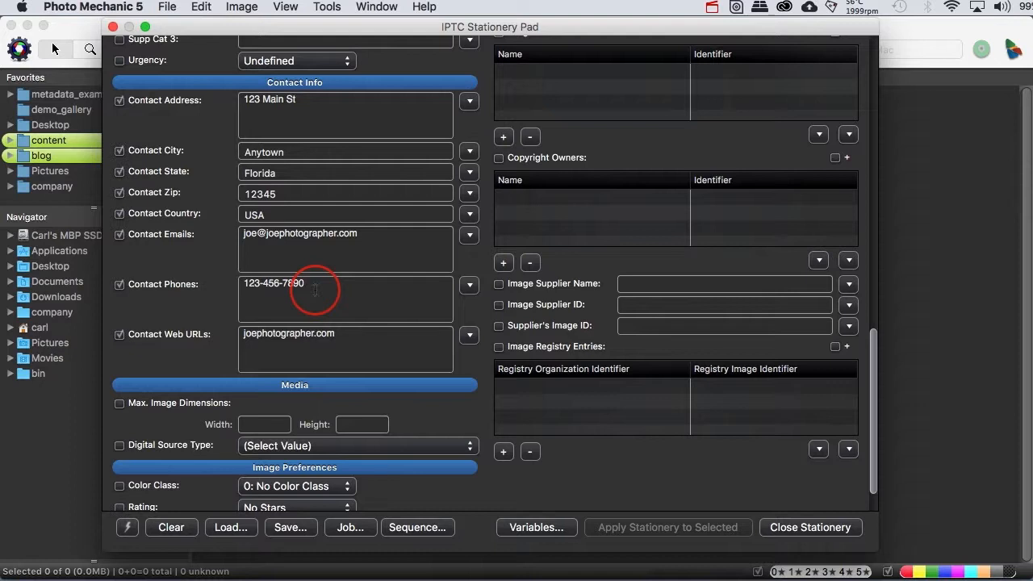
scroll(315, 290, "down", 3)
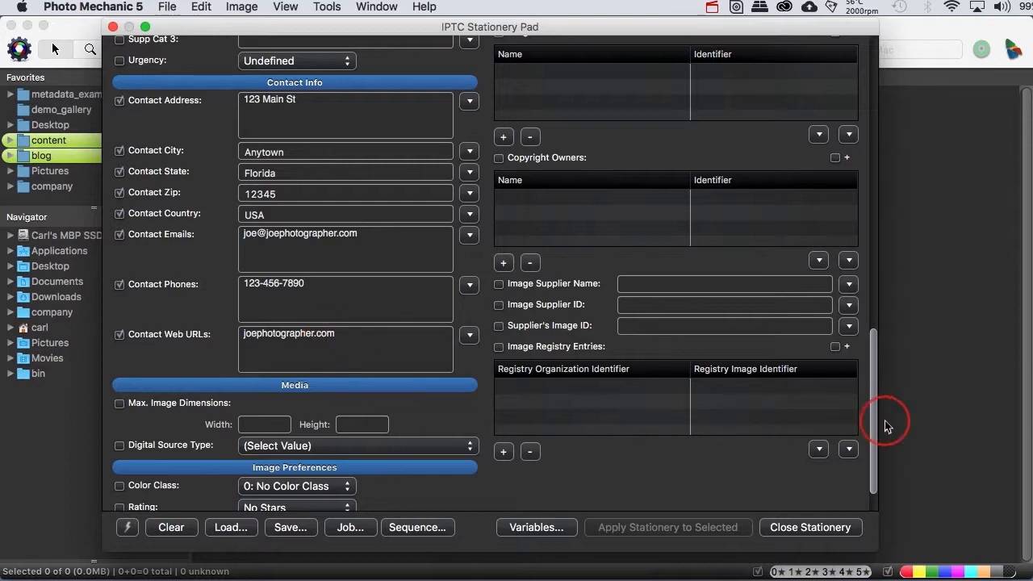
left_click_drag(879, 426, 875, 77)
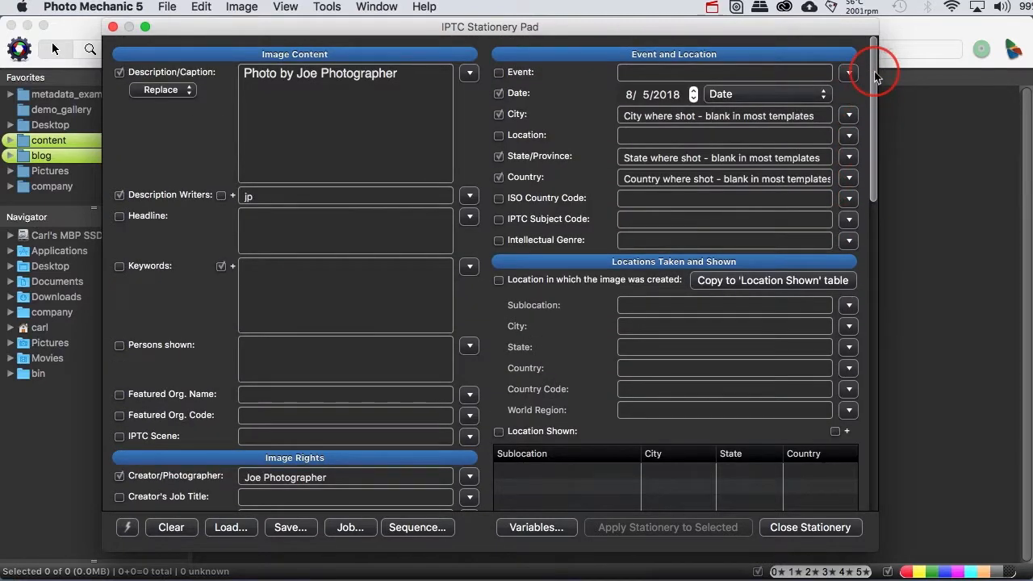
left_click(127, 528)
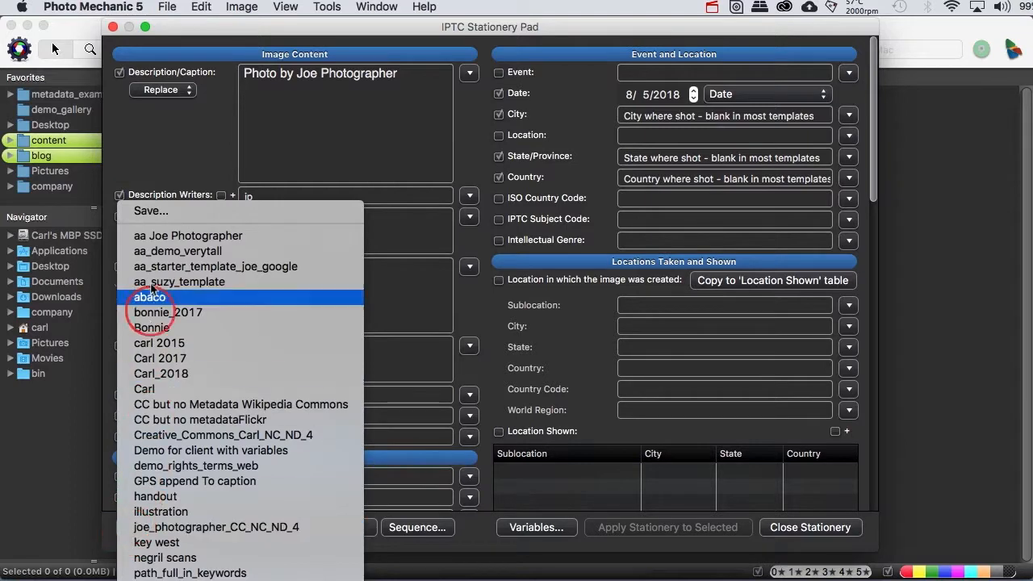
left_click(476, 303)
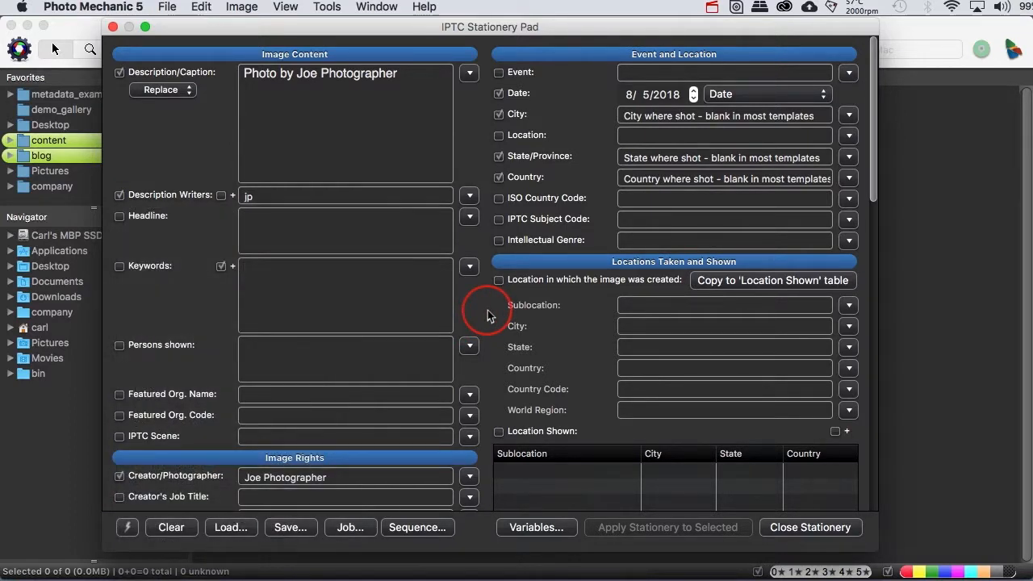
- Close the stationery pad and ingest the NO NAME disk's photos with the loaded IPTC template applied
left_click(814, 528)
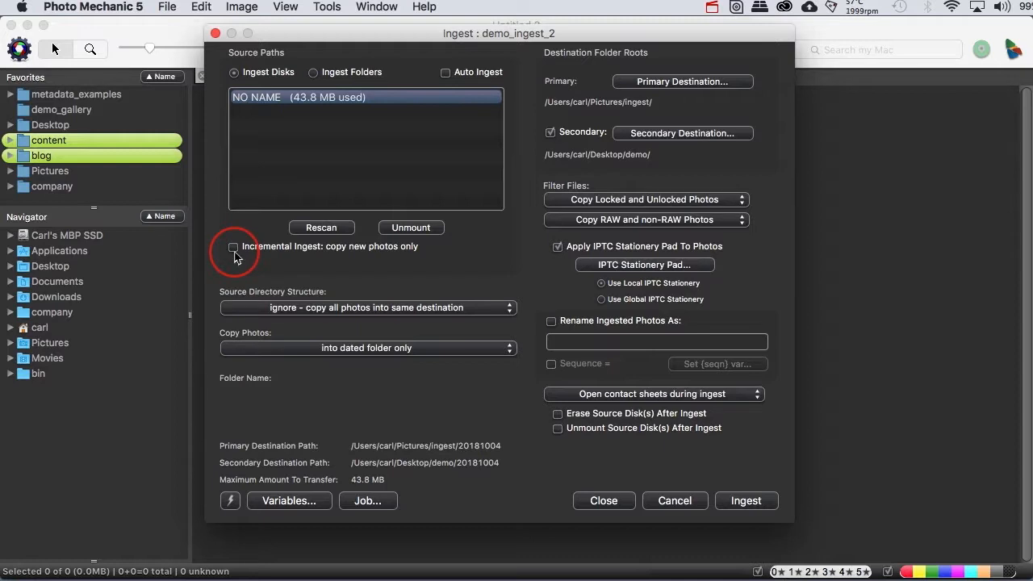
left_click(743, 502)
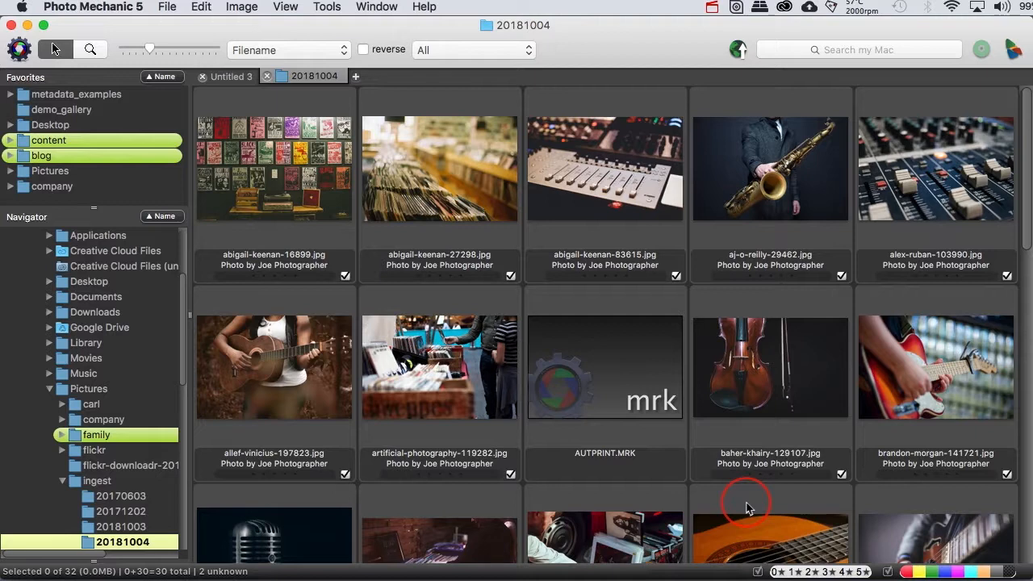
- Inspect the IPTC info of the ingested record-bin photo through its location and model fields, then close it without saving
key("super+i")
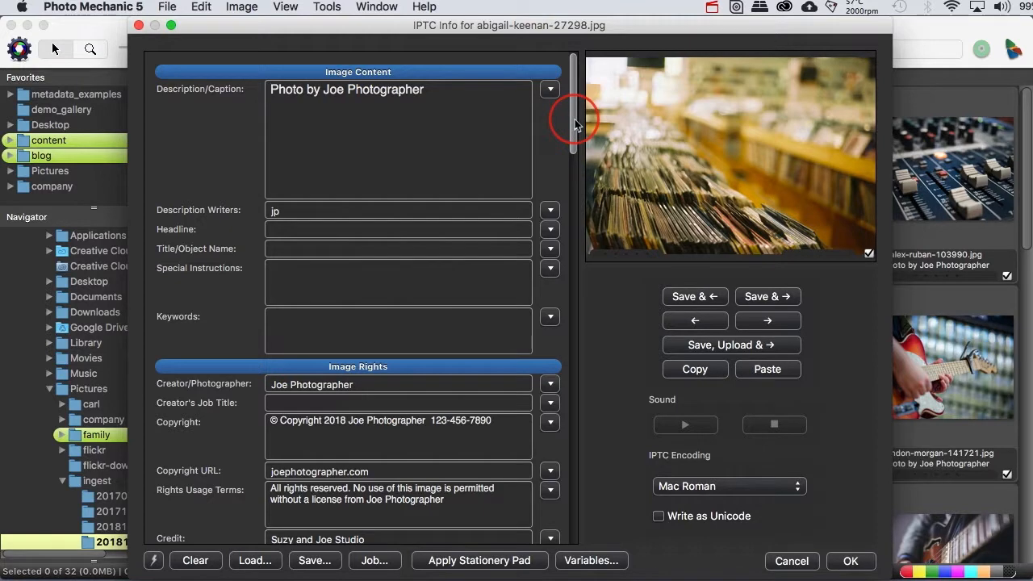
left_click_drag(575, 123, 581, 367)
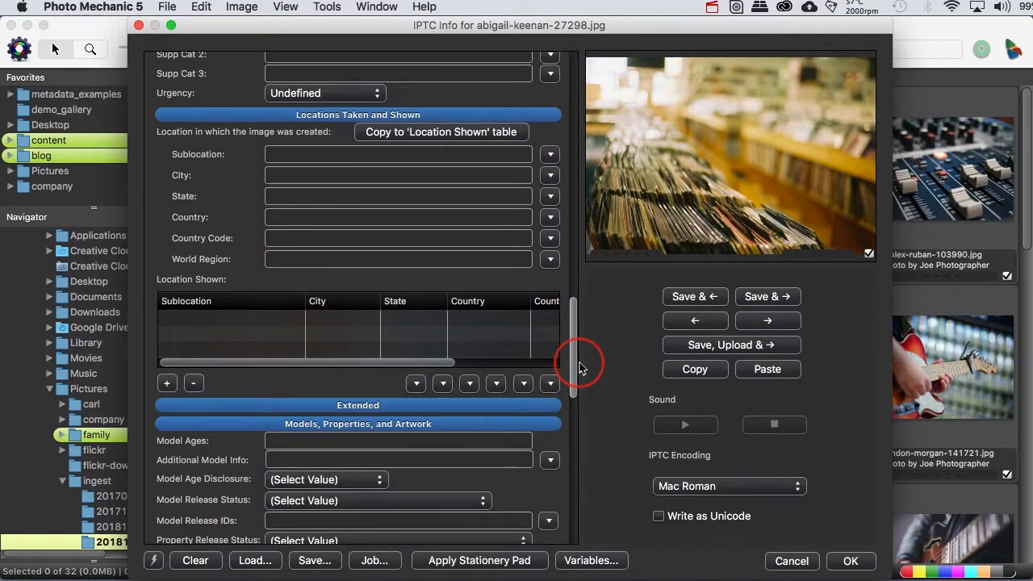
left_click(794, 562)
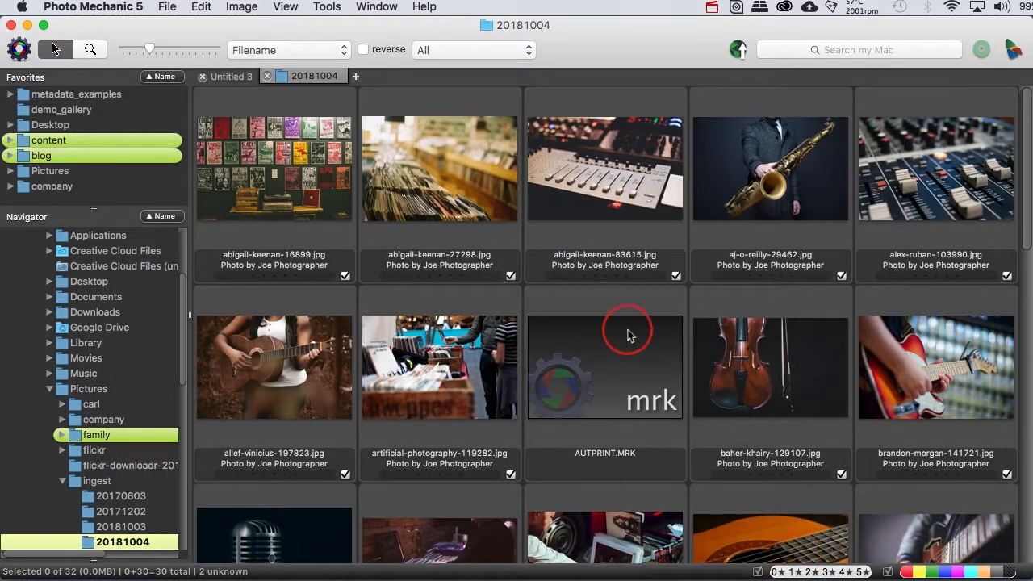
mouse_move(510, 253)
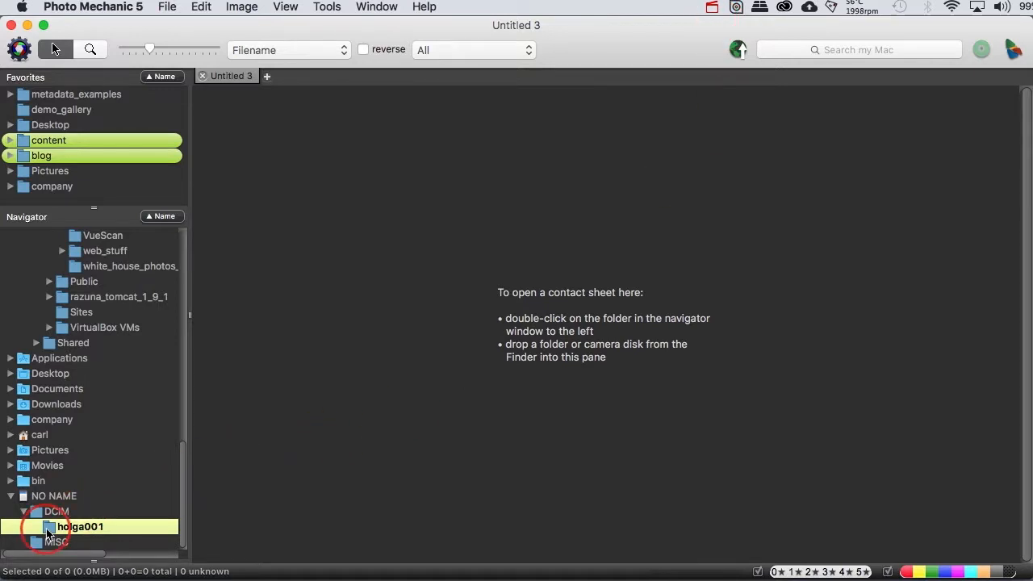
- Open the NO NAME card's holga001 folder as a view-only contact sheet and untag all its photos
double_click(47, 533)
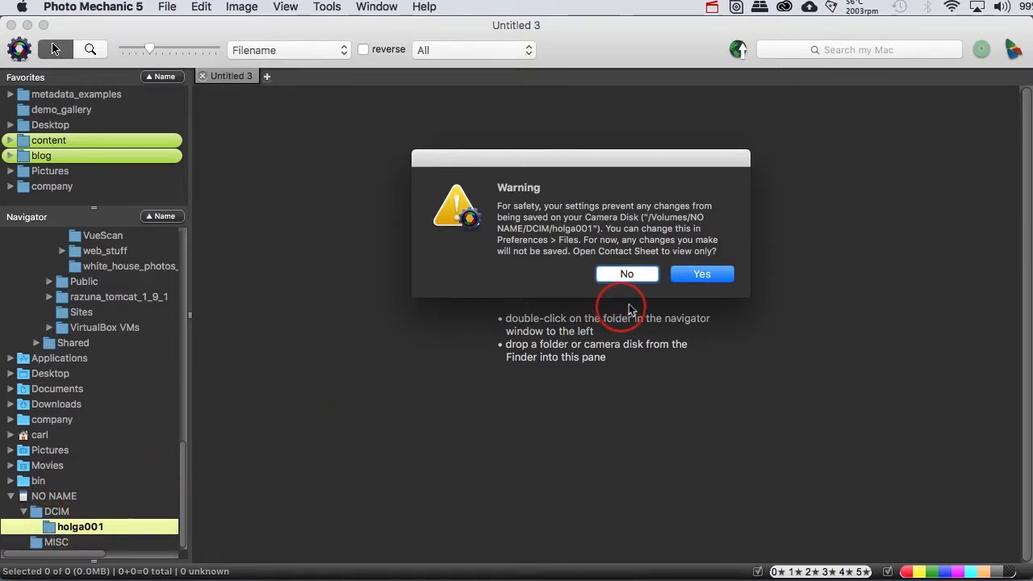
left_click(702, 275)
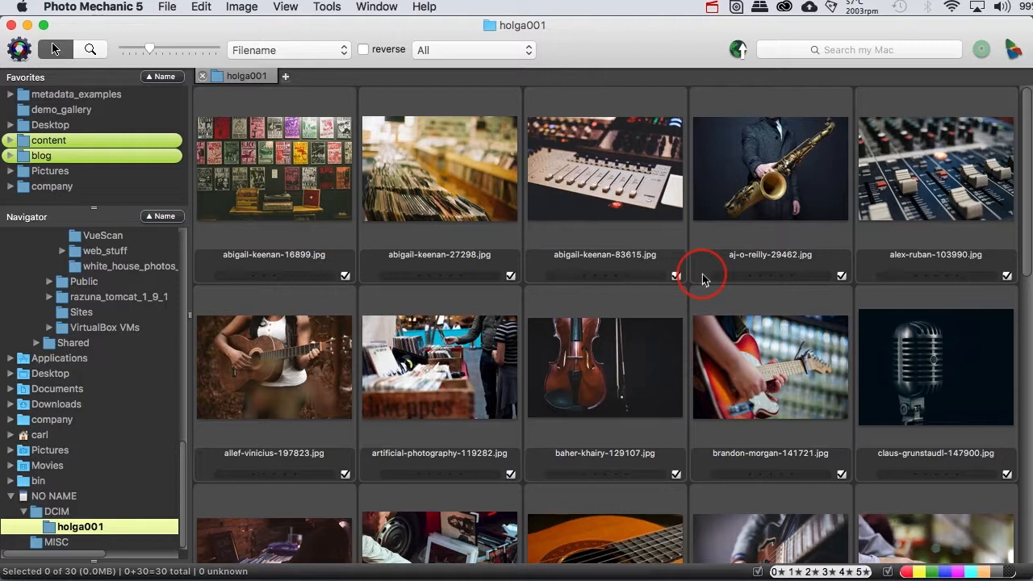
left_click(676, 276, "alt")
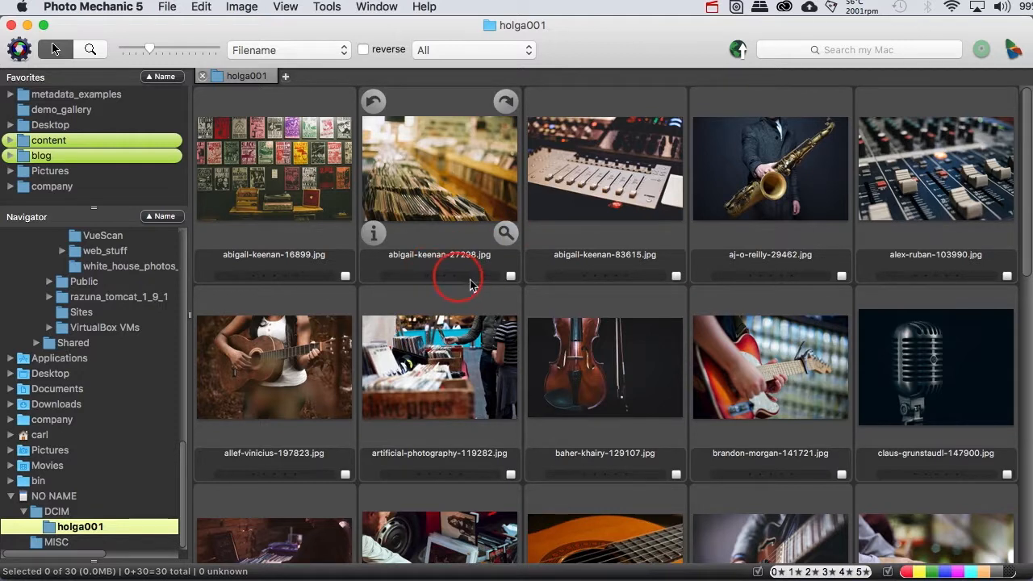
- Tag the photos of the record bins, saxophone, violin with bow, headphones, string-instrument close-up and guitar headstock
left_click(510, 276)
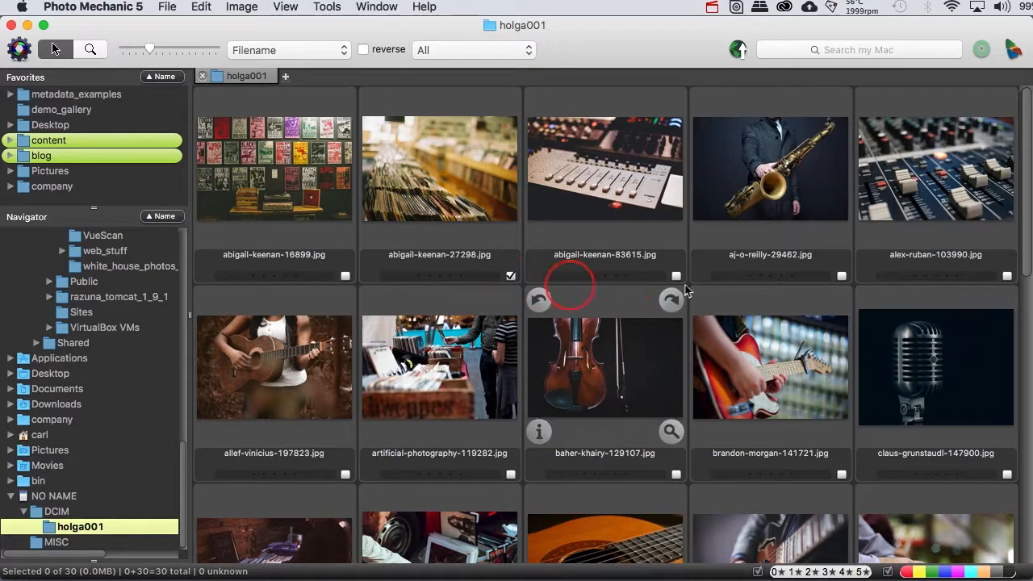
left_click(841, 277)
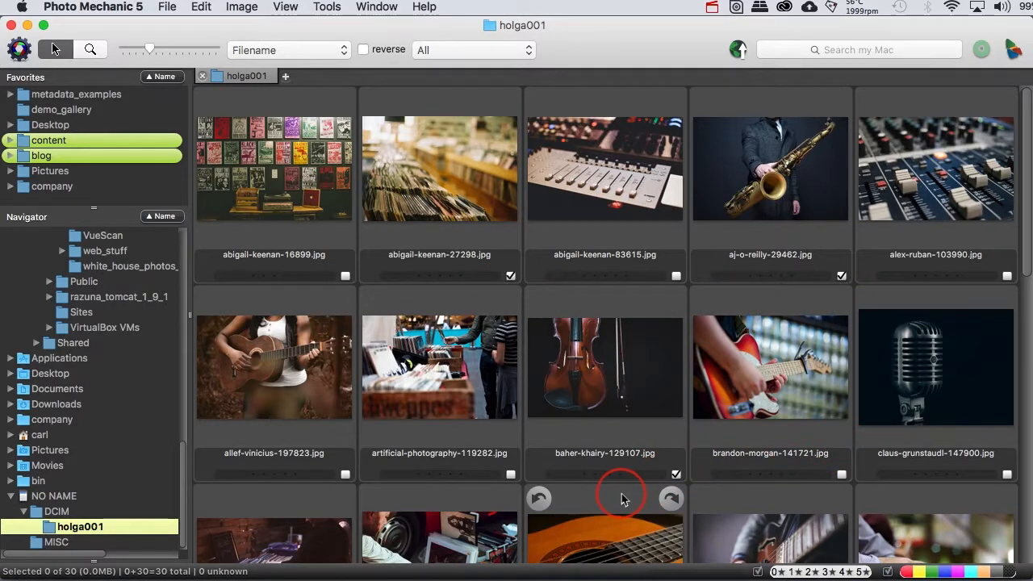
scroll(621, 493, "down", 6)
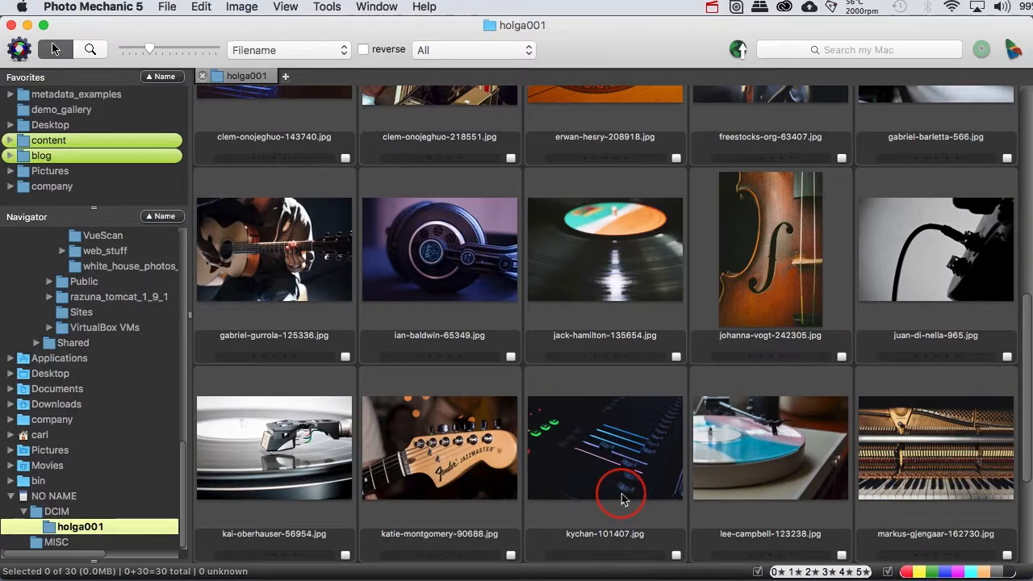
left_click(510, 356)
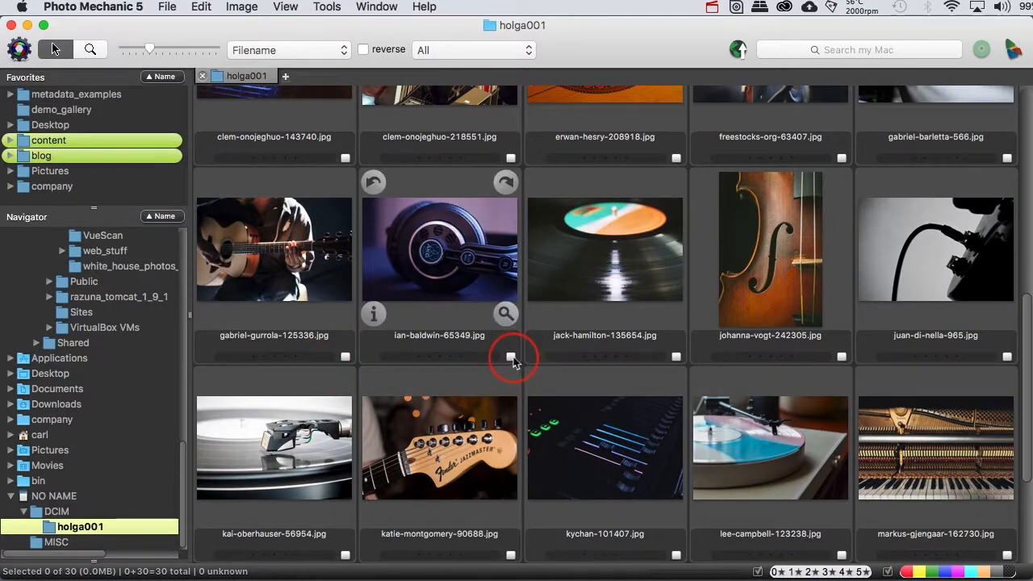
left_click(842, 356)
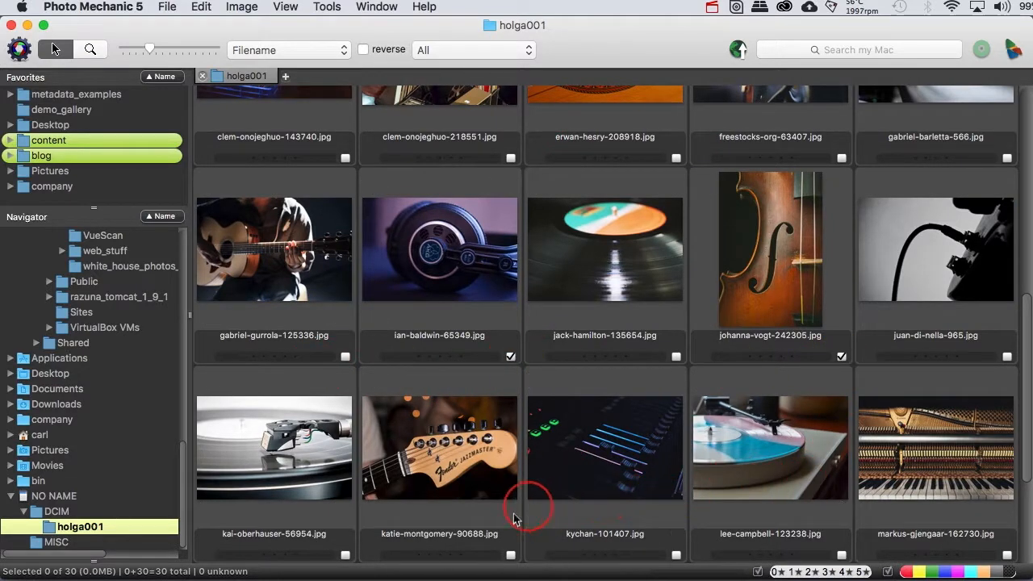
left_click(511, 553)
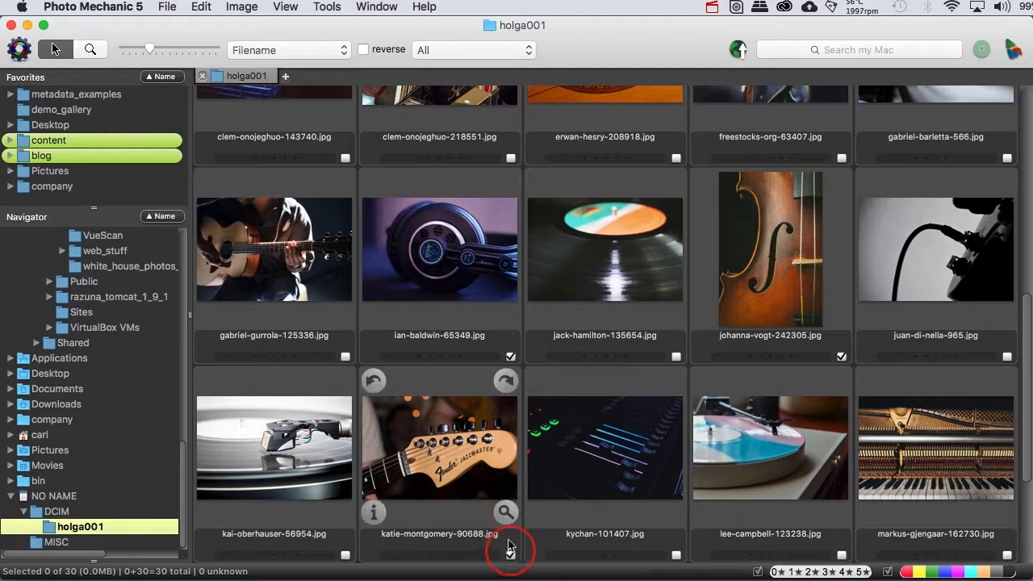
- Filter the holga001 contact sheet to tagged photos only and select them all
left_click(447, 49)
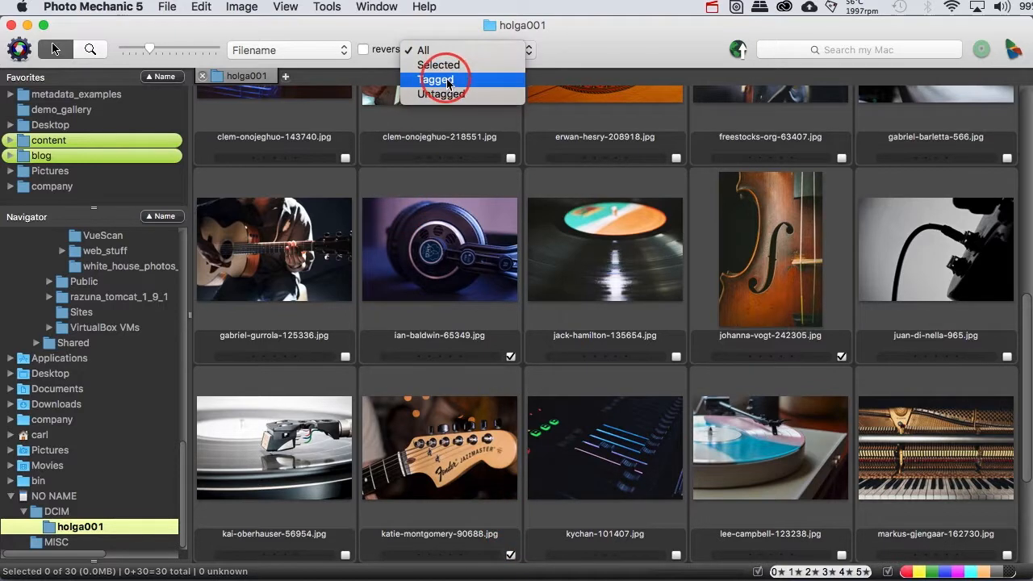
left_click(448, 81)
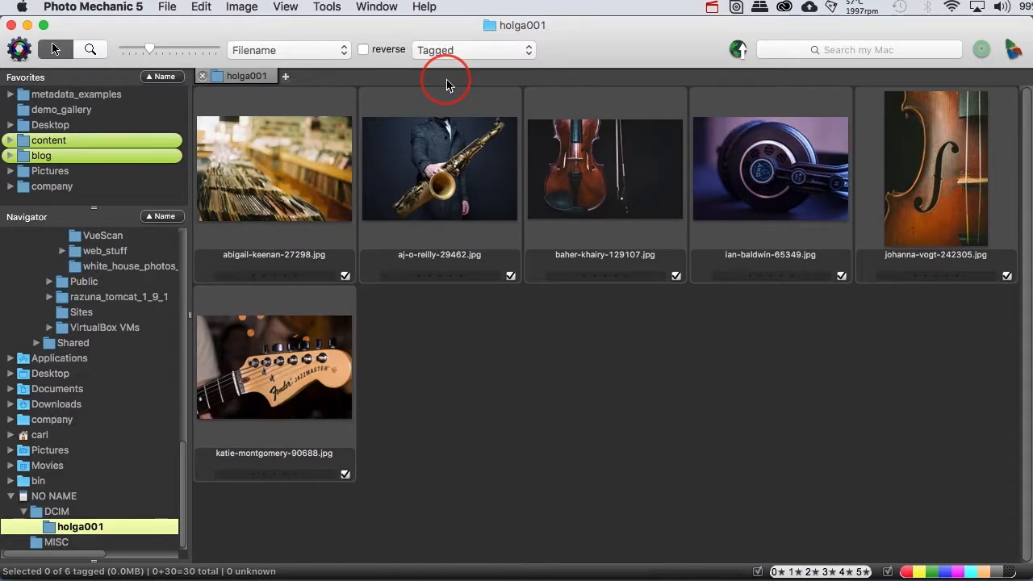
key("super+a")
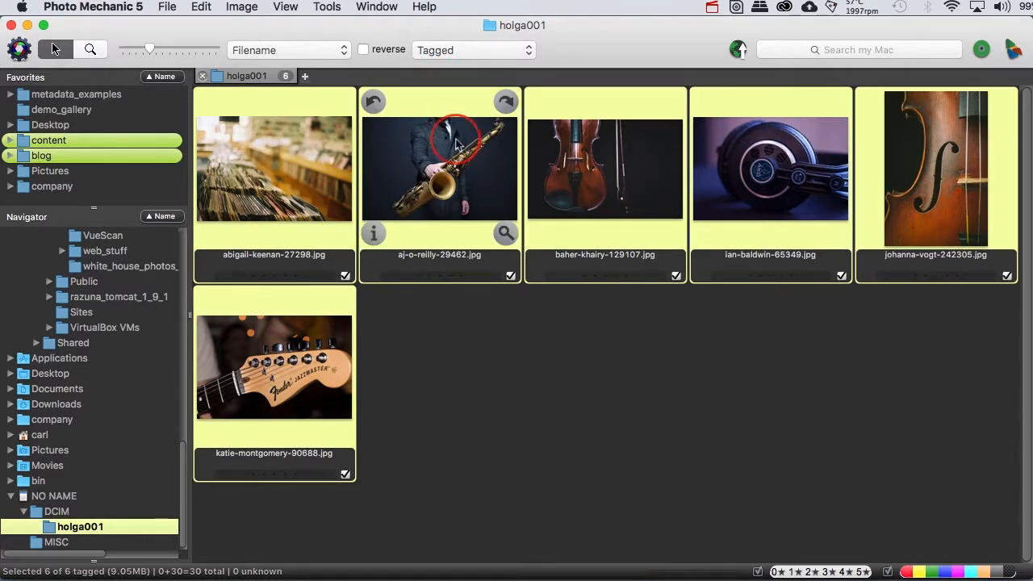
- Copy the selected photos to the desktop's demo_music folder, applying IPTC stationery loaded from the aa_starter_template_joe_google snapshot
key("super+y")
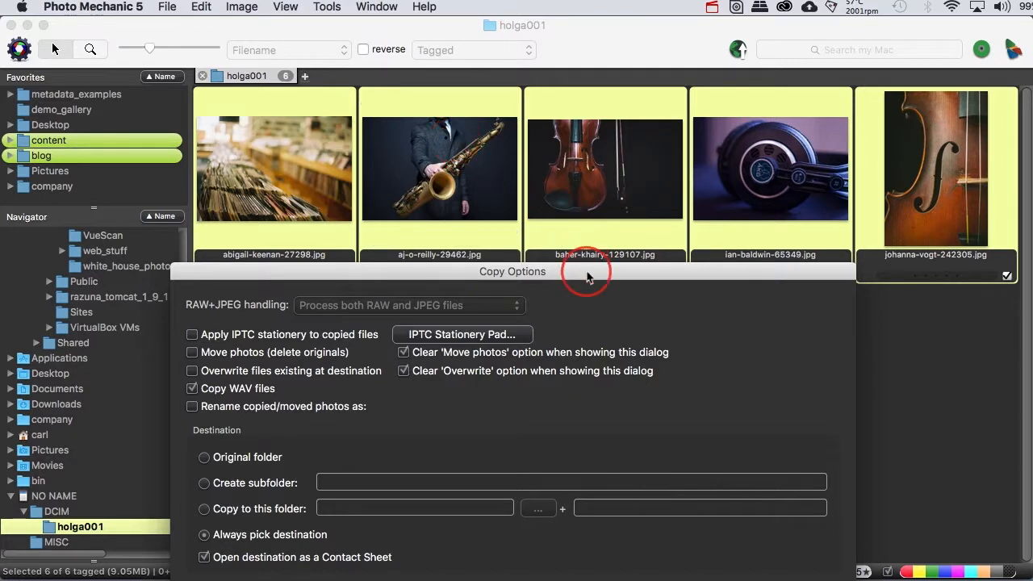
left_click_drag(587, 277, 586, 135)
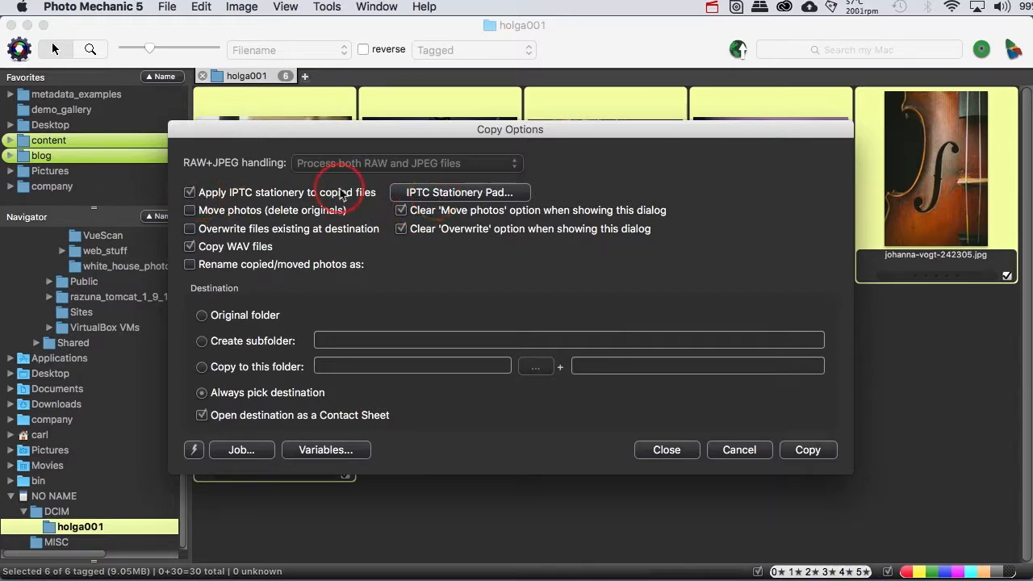
left_click(435, 197)
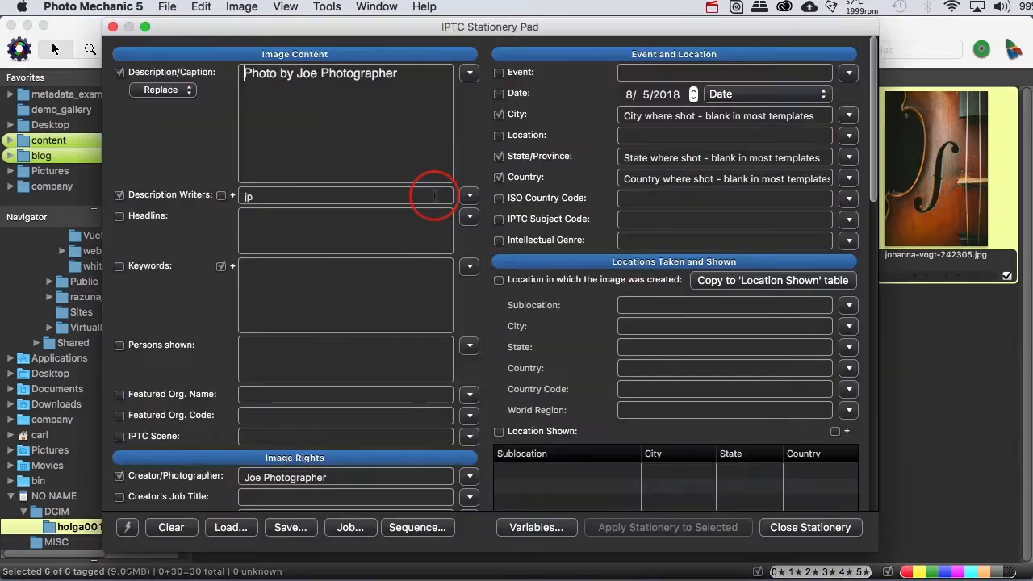
left_click(127, 528)
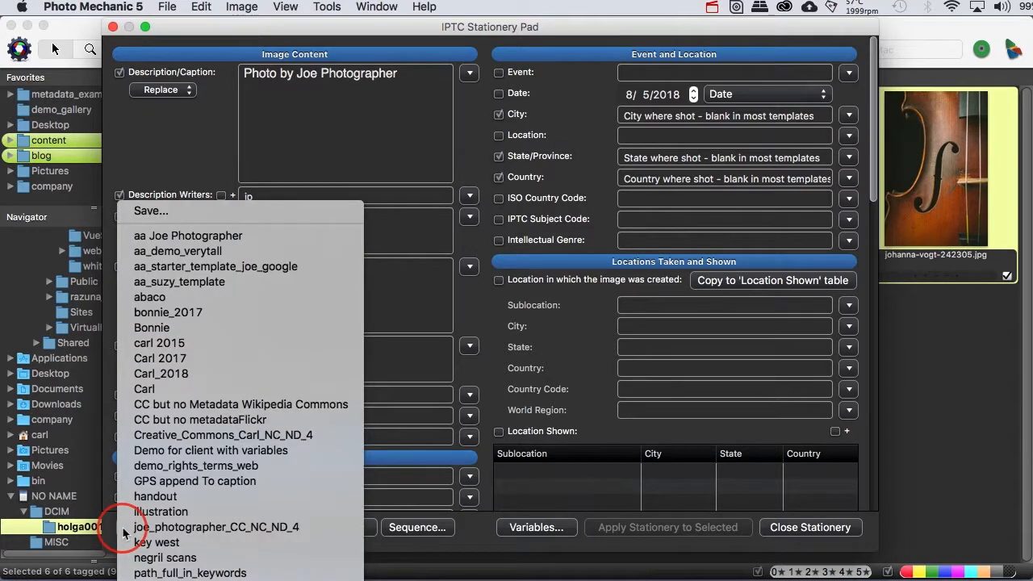
left_click(173, 271)
left_click(841, 528)
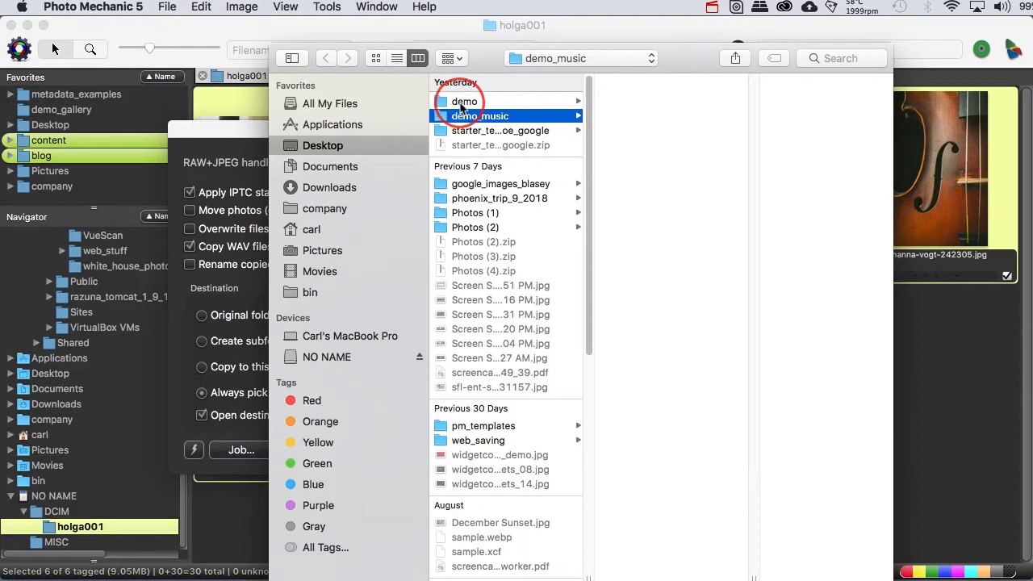
left_click(847, 578)
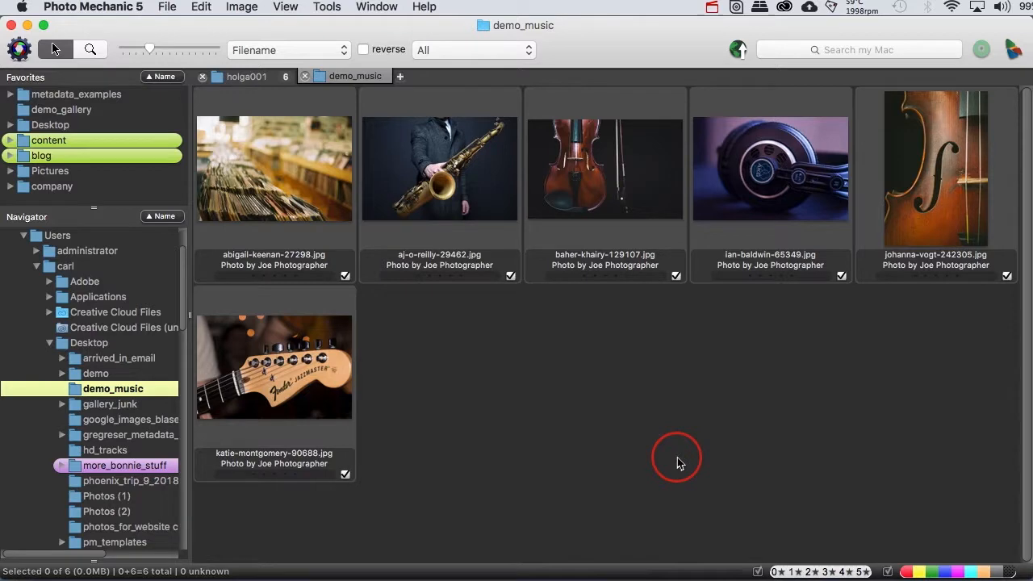
- Check the IPTC info of the copied saxophone photo in demo_music and close it without saving
mouse_move(387, 267)
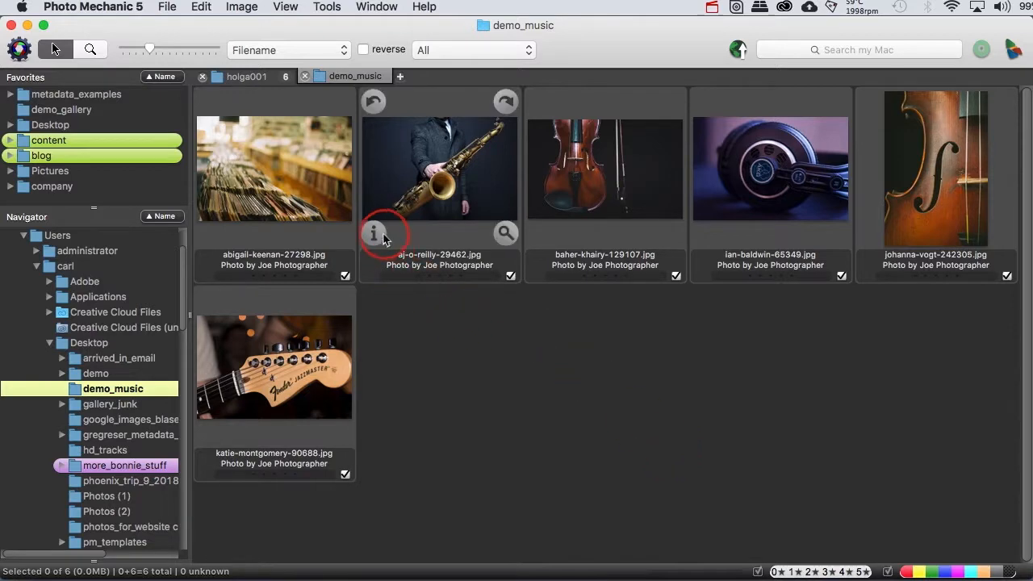
left_click(374, 234)
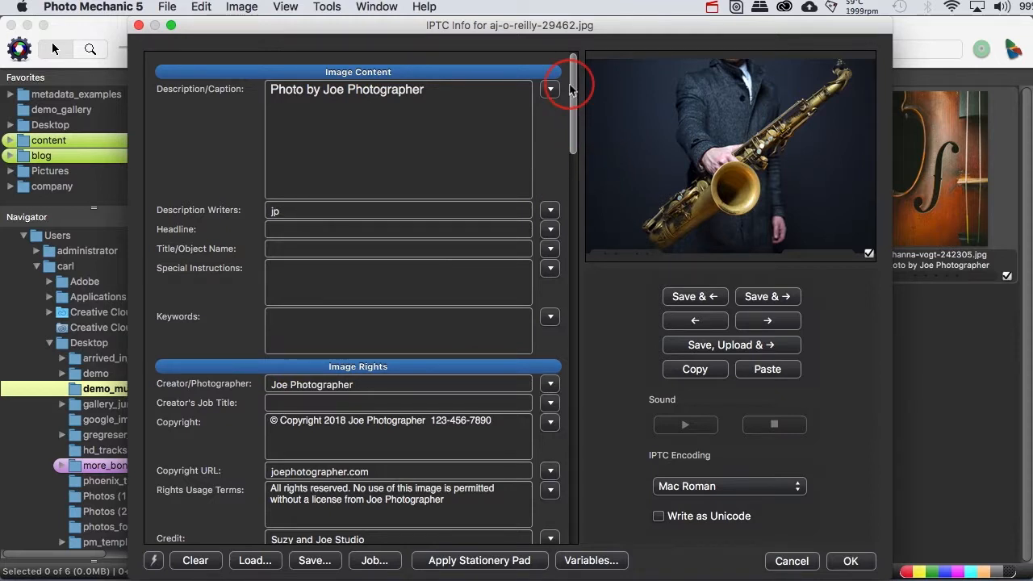
left_click(792, 561)
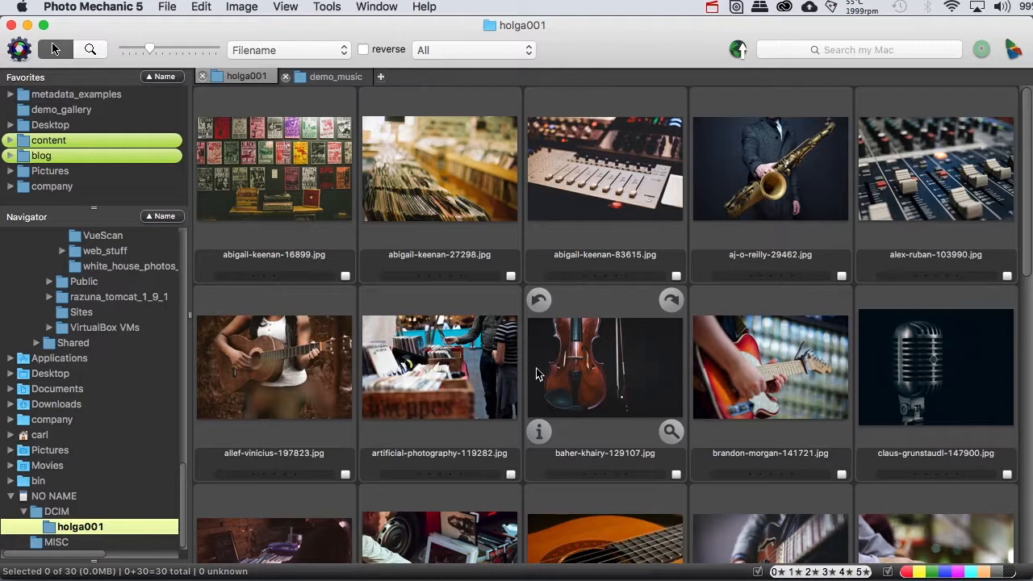
- Apply the aa_starter_template_joe_google stationery template to all photos in the holga001 contact sheet
key("super+a")
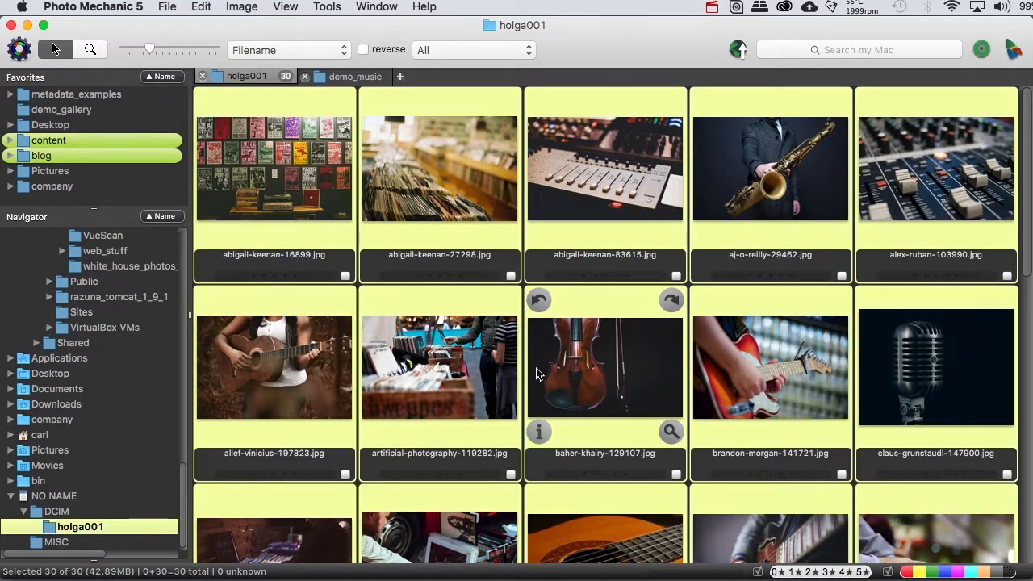
key("super+shift+i")
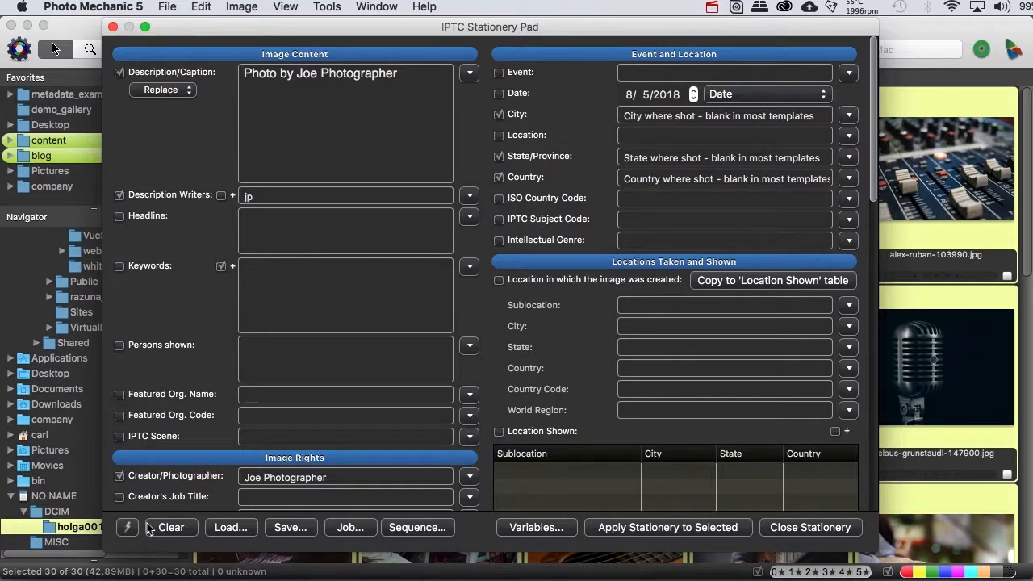
left_click(126, 529)
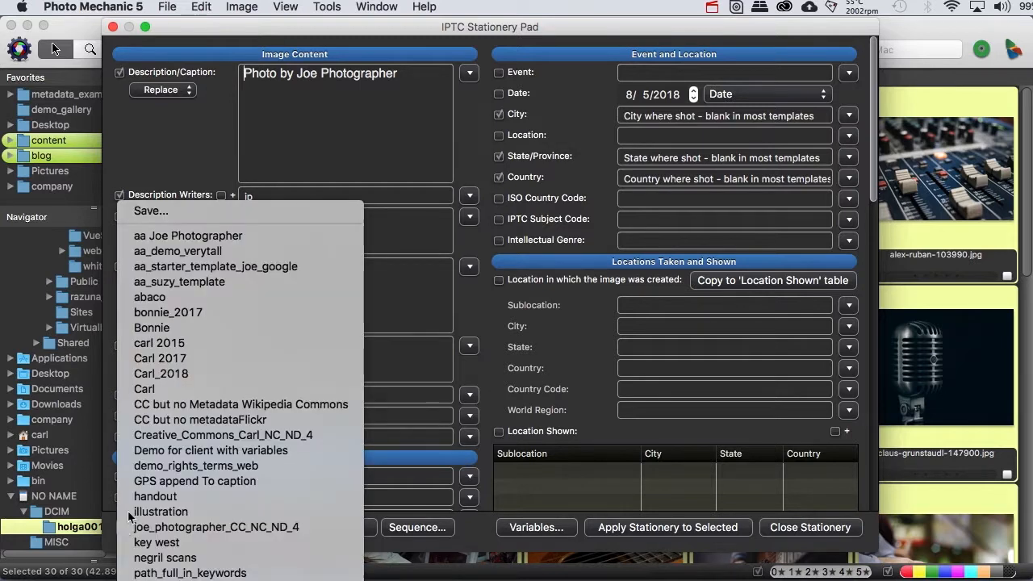
left_click(156, 267)
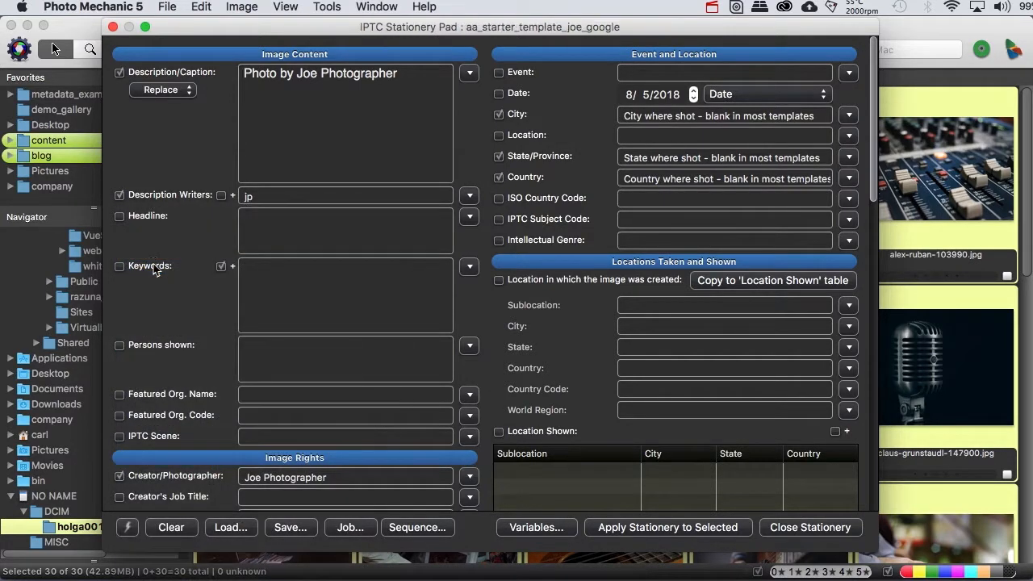
left_click(690, 527)
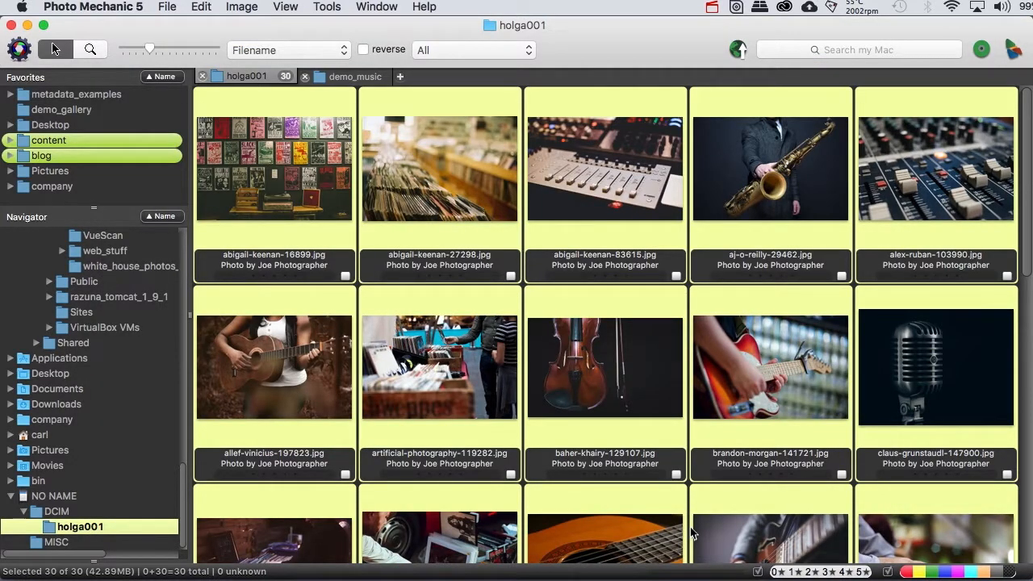
- Check the IPTC info of the silver mixing-desk photo in holga001 and close it without saving
mouse_move(601, 257)
left_click(539, 233)
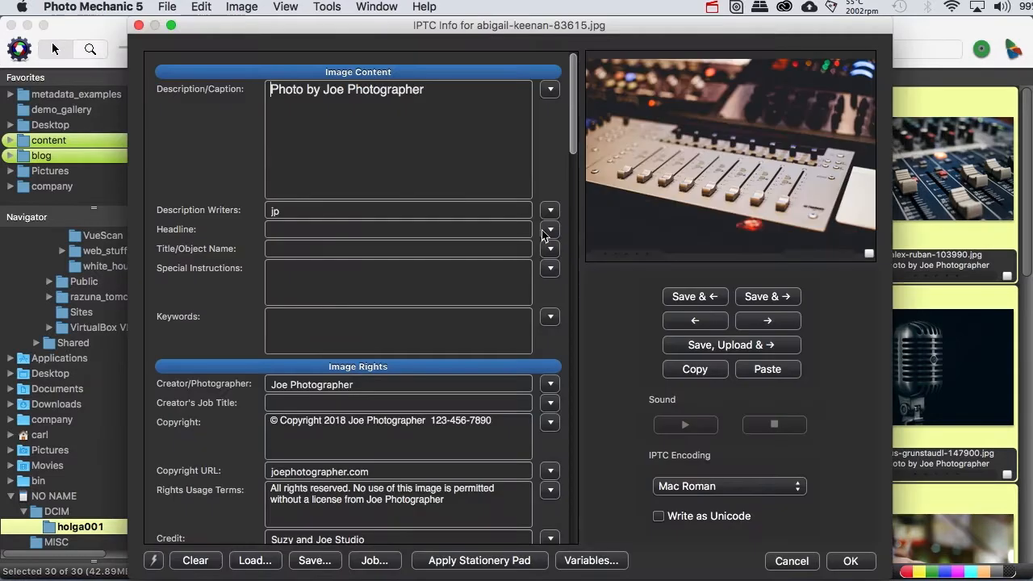
left_click(795, 563)
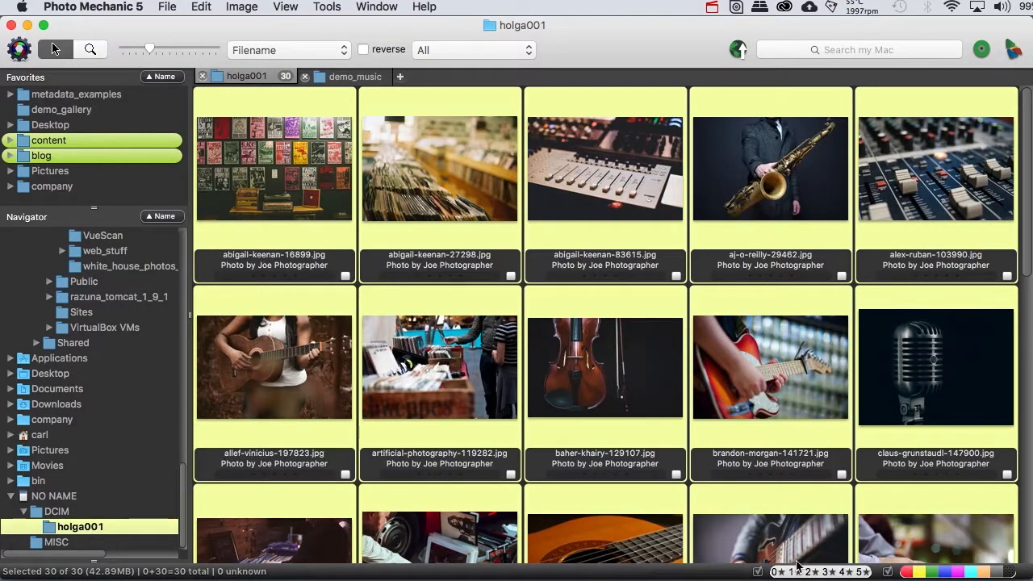
- In the IPTC info of the yellow-toned record-rows photo, start the caption with "records wait for customers at Joan's Records in Anytown, USA."
mouse_move(746, 472)
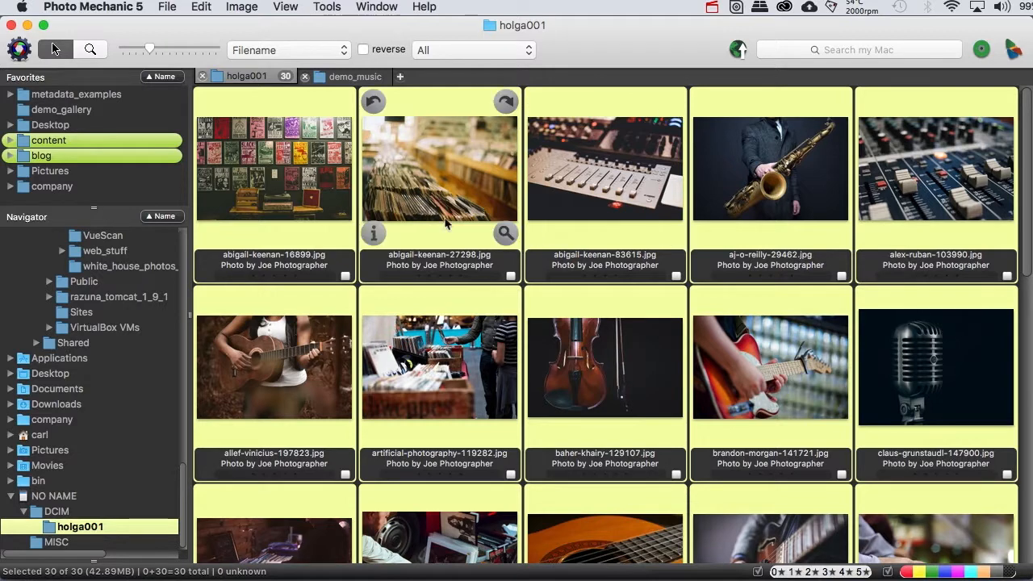
left_click(434, 242)
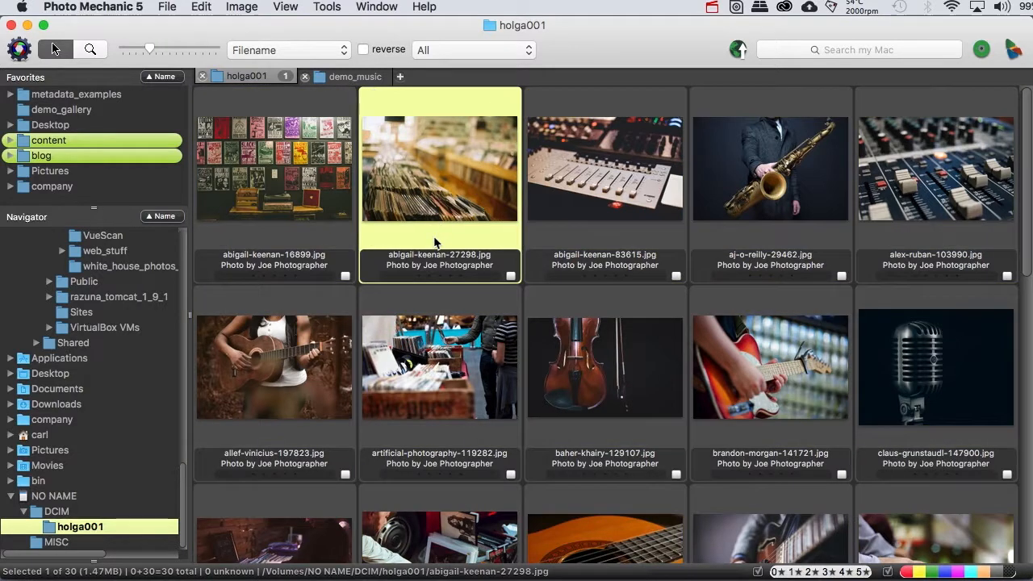
mouse_move(380, 244)
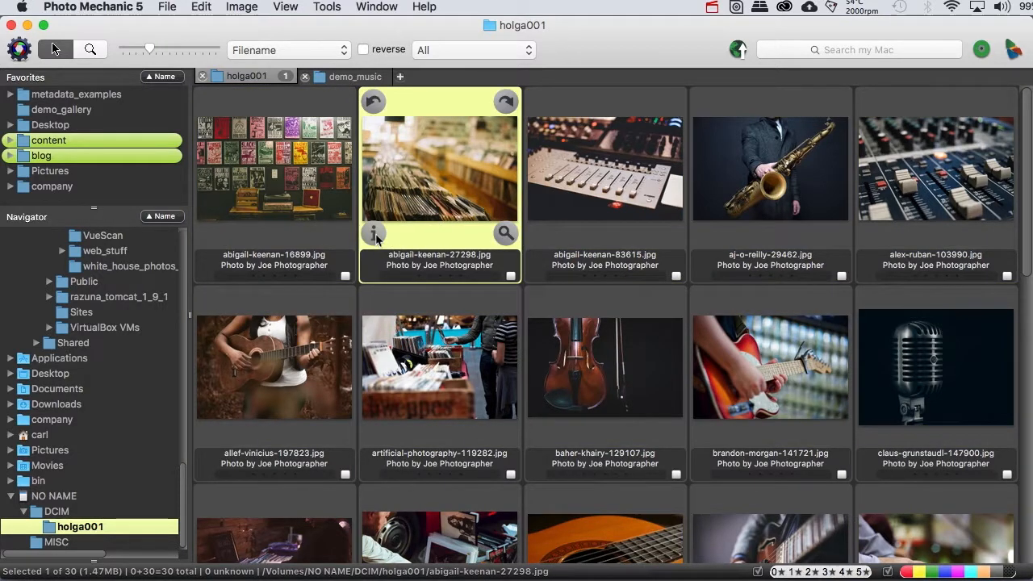
left_click(374, 234)
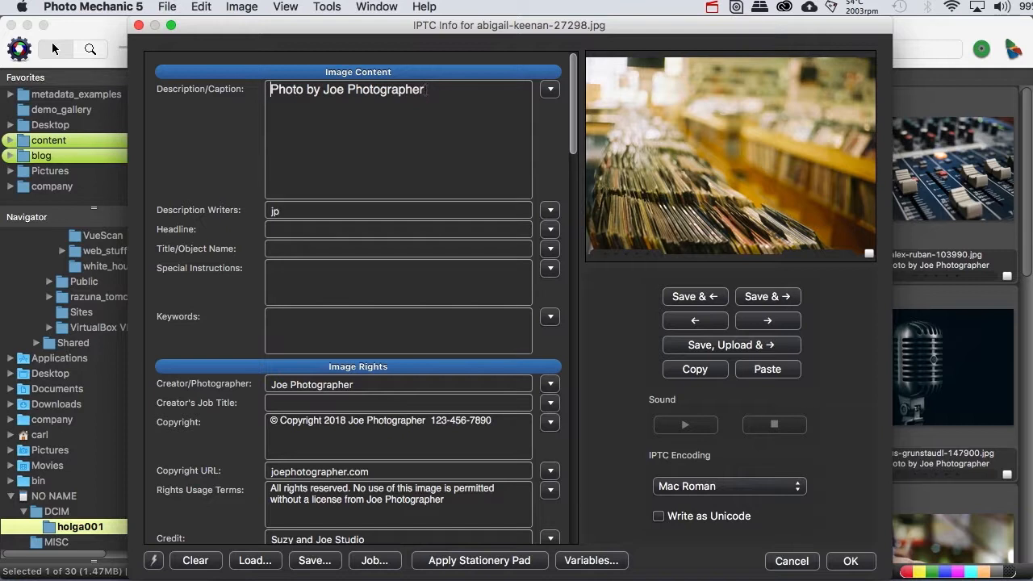
key("shift+Left")
key("shift+Left")
key("shift+Left")
key("shift+Left")
key("shift+Left")
key("shift+Left")
key("shift+Left")
key("shift+Left")
key("shift+Left")
key("shift+Left")
key("shift+Left")
key("shift+Left")
key("shift+Left")
key("shift+Left")
key("shift+Left")
key("shift+Left")
key("shift+Left")
key("shift+Left")
key("shift+Left")
key("shift+Left")
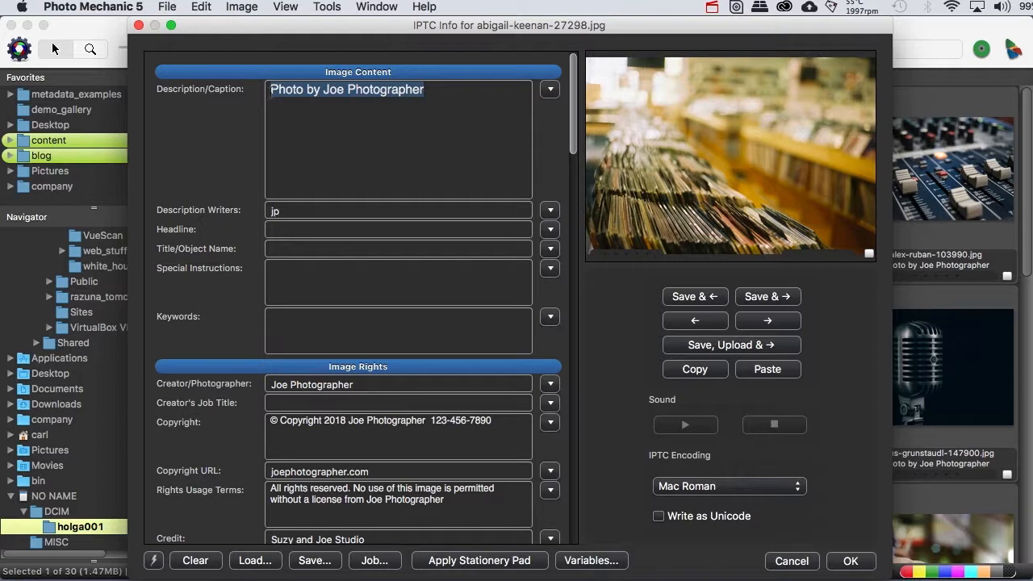
key("Left")
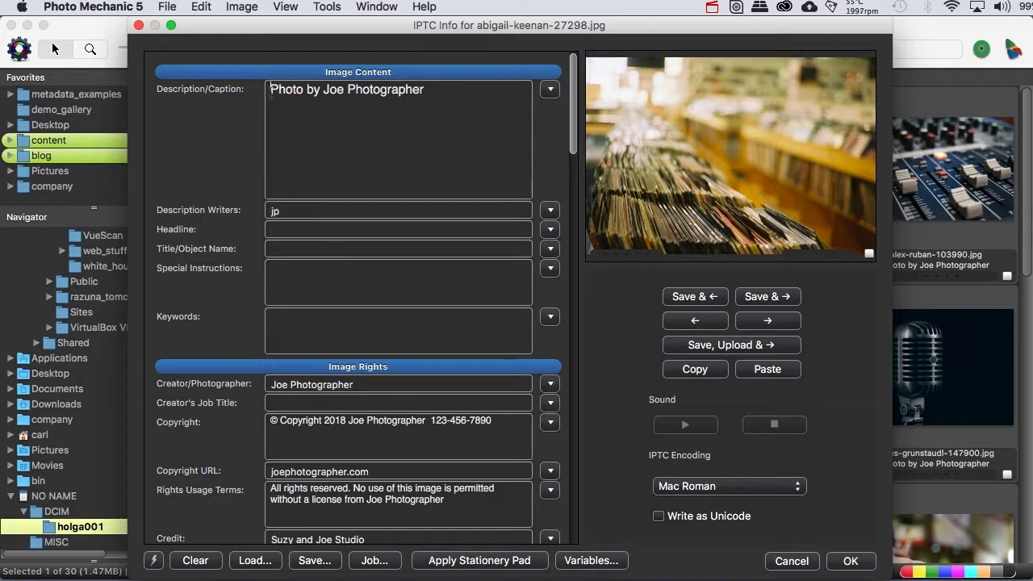
type("records wait for customers at Joan's ")
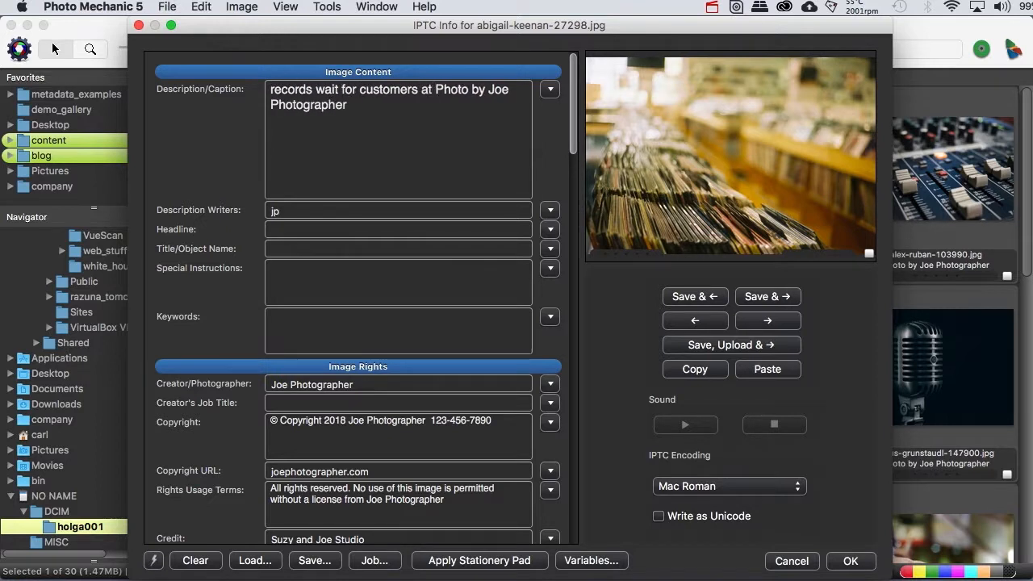
type("Records in Anytiwn, USA.")
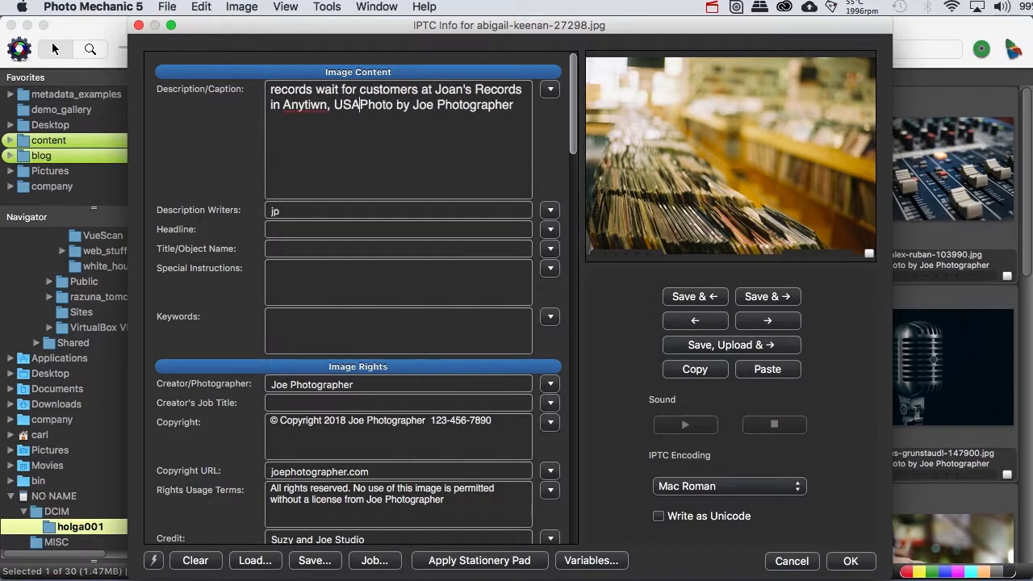
key("BackSpace")
type("o")
- Add "WidgetCo is expanding into the music business and has bought many records stores, including Joan's." to the caption before the photographer credit
key("Right")
key("Right")
key("Right")
key("Right")
key("Right")
key("Right")
key("Right")
key("Right")
type("WidgetCo ")
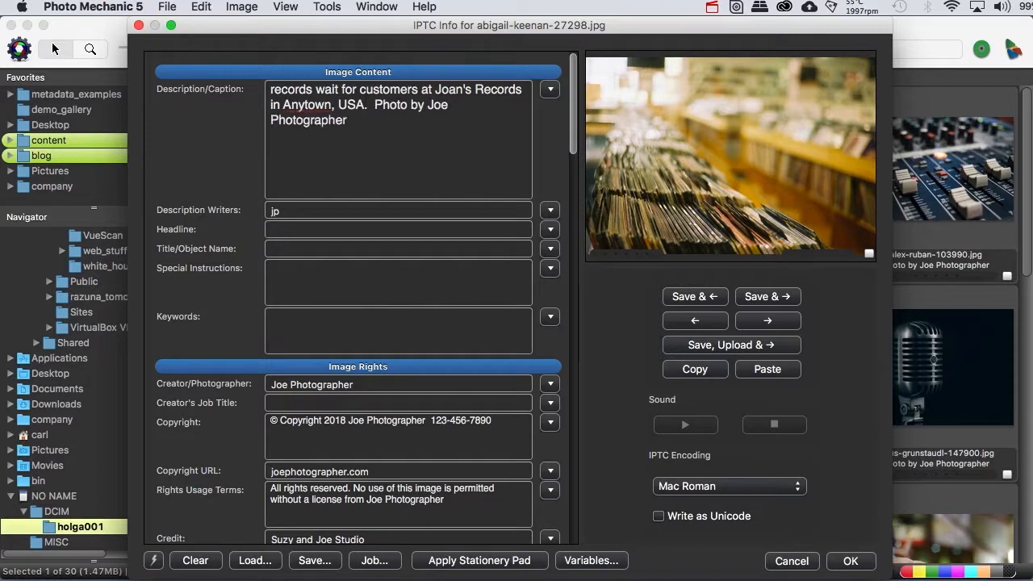
type("is expanding into the music business and ")
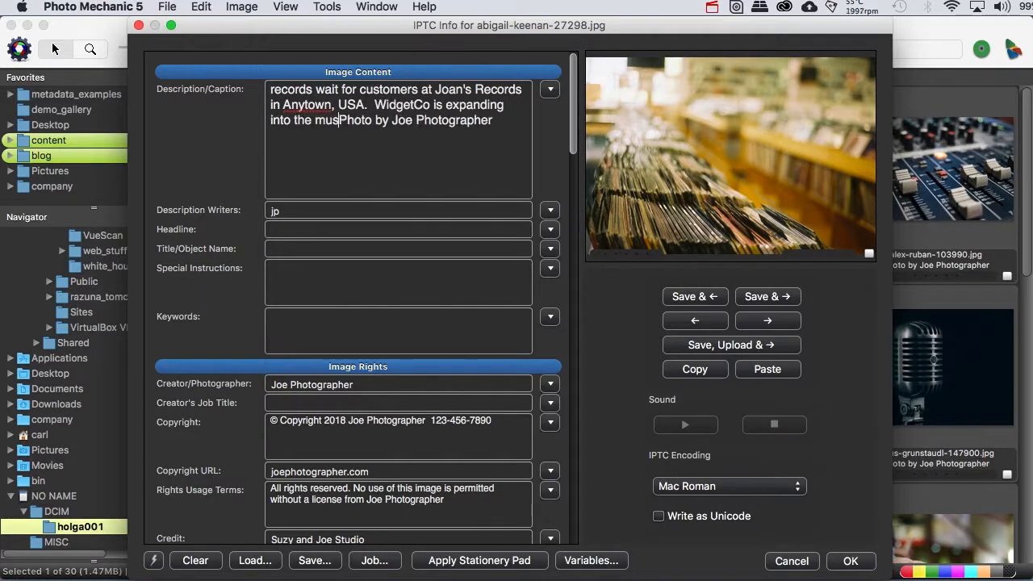
type("has bought many records stores, including Joan")
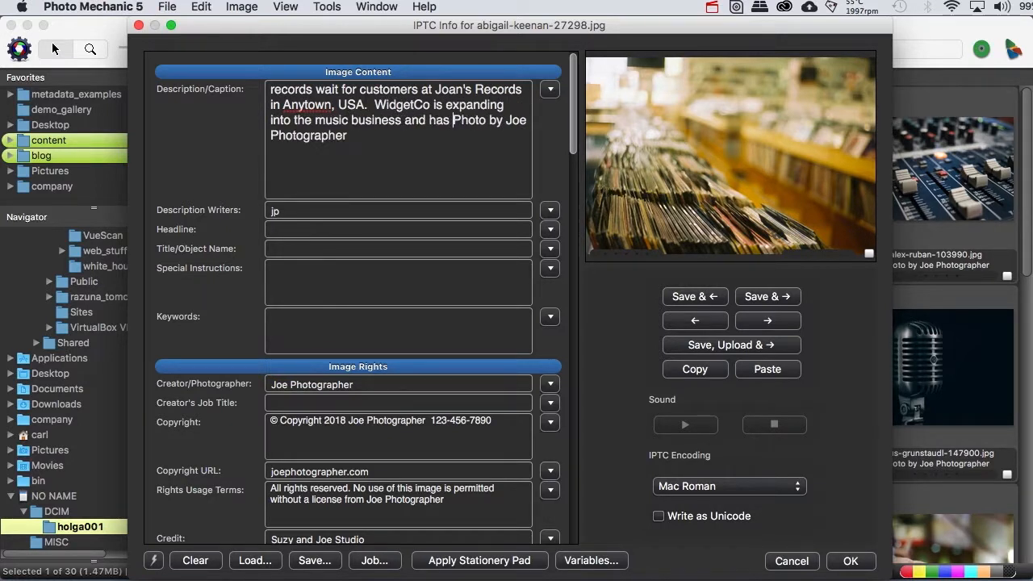
type("'s.")
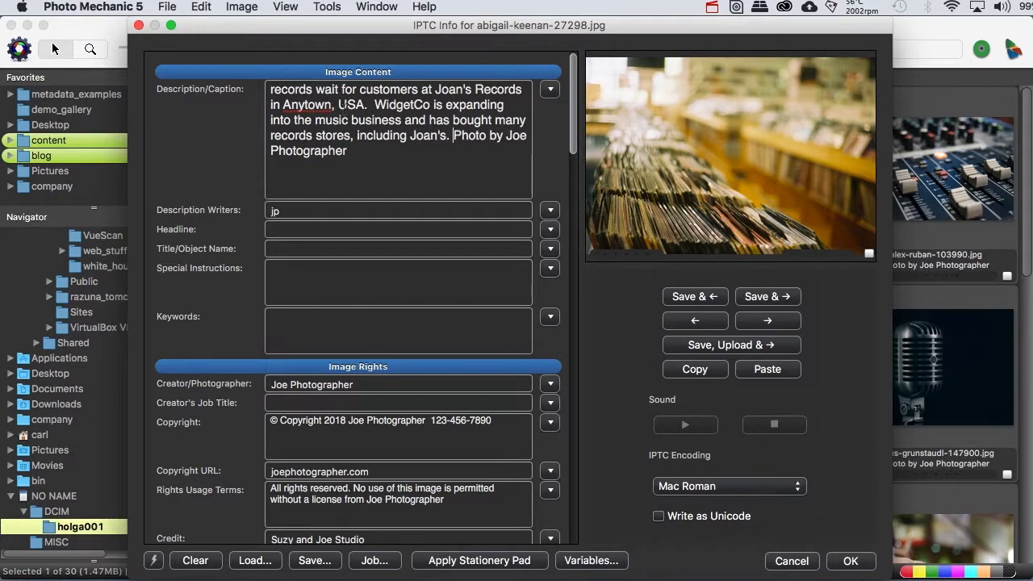
- Capitalize the caption's first word to "Records" and save the IPTC info, moving on to the following photo
key("super+Up")
key("Delete")
type("R")
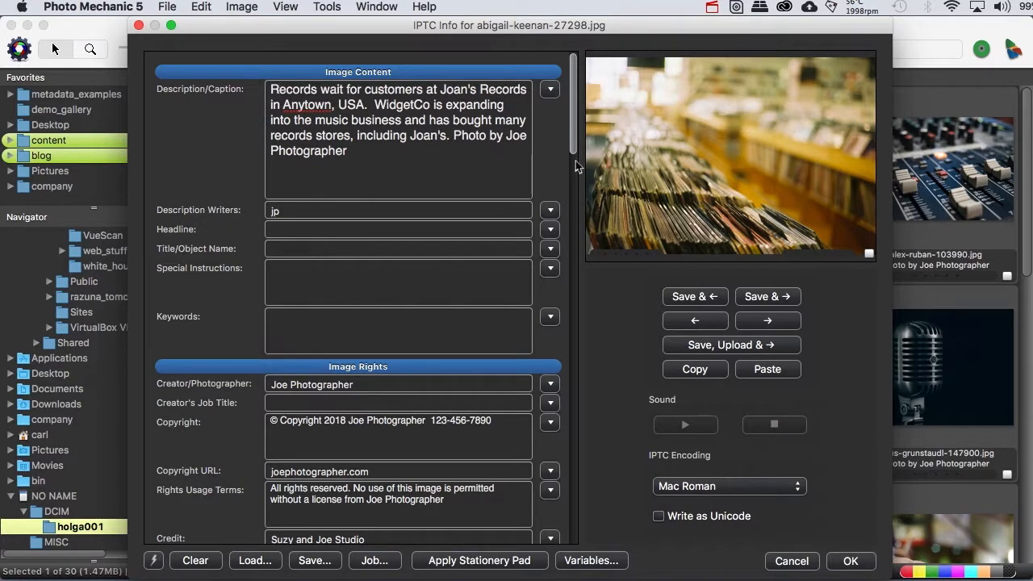
left_click(767, 297)
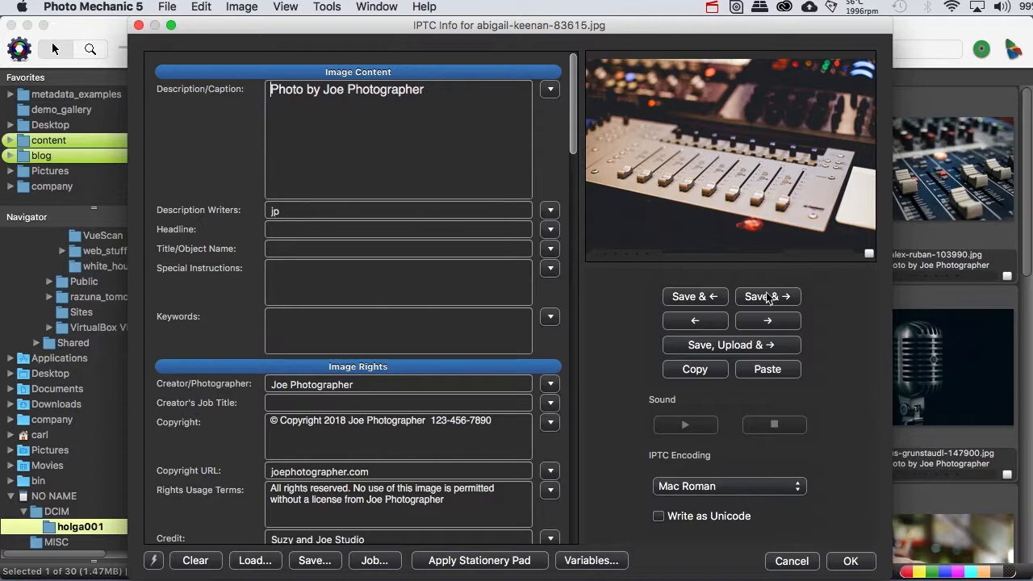
- Copy the record-rows photo's IPTC info and paste it into the silver mixing-desk photo's IPTC info
left_click(696, 322)
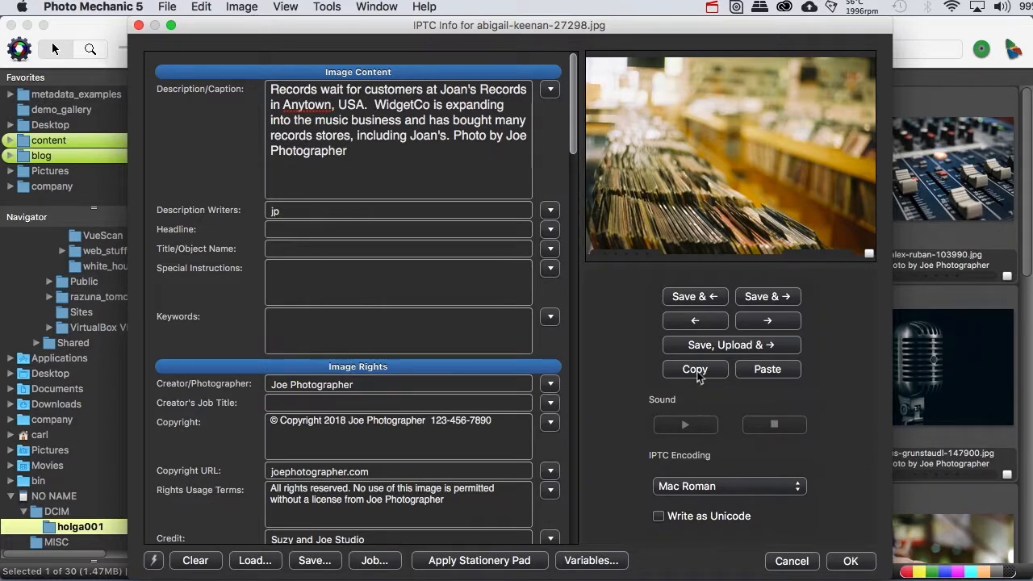
left_click(775, 321)
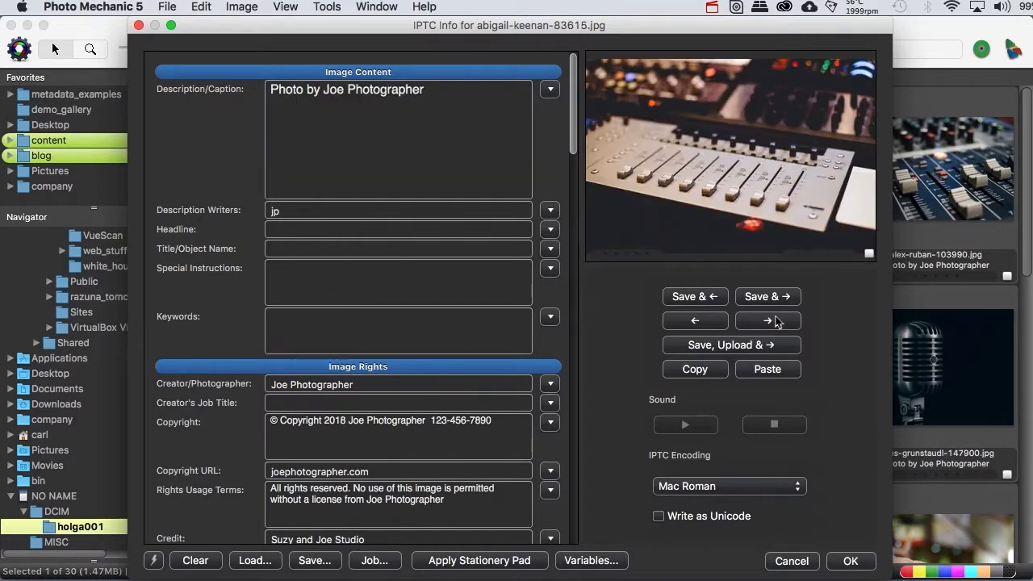
left_click(768, 370)
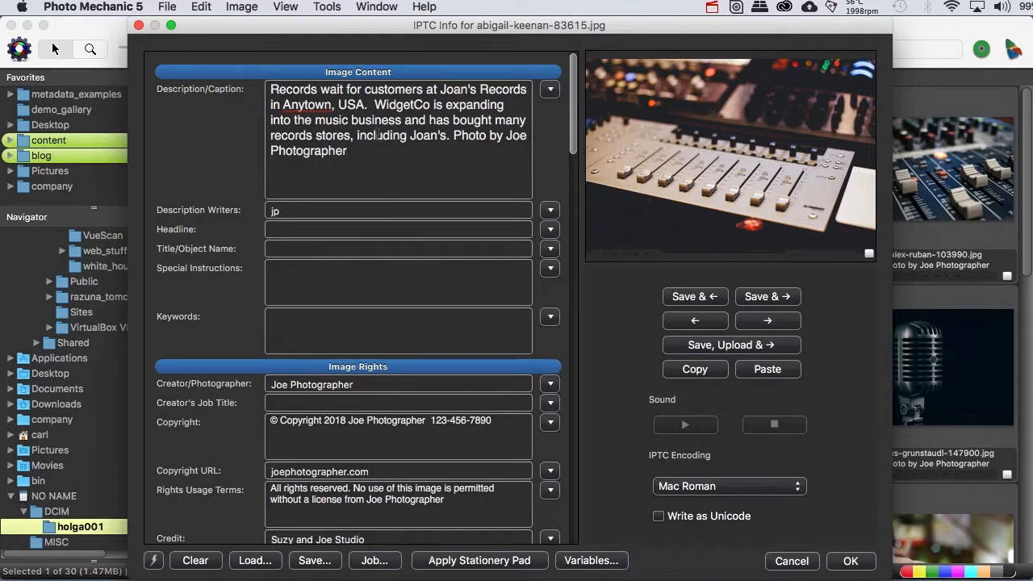
- Correct "records stores" to "record stores" in the WidgetCo sentence of the mixing-desk photo's caption
left_click_drag(375, 104, 450, 140)
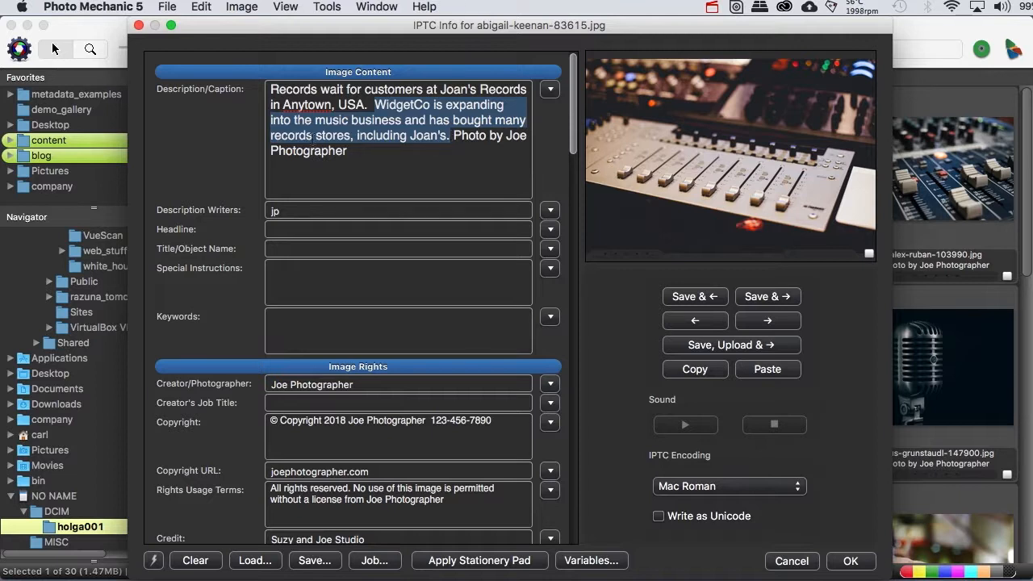
left_click(314, 135)
key("BackSpace")
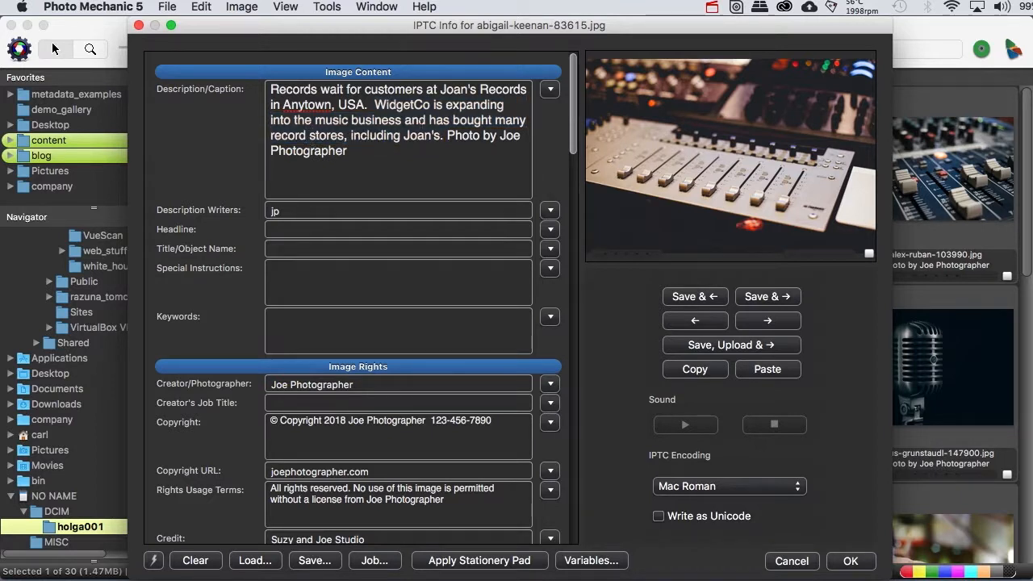
- Copy the corrected WidgetCo sentence from the mixing-desk photo's caption, and close its IPTC info, saving the changes
left_click_drag(375, 105, 445, 143)
key("super+c")
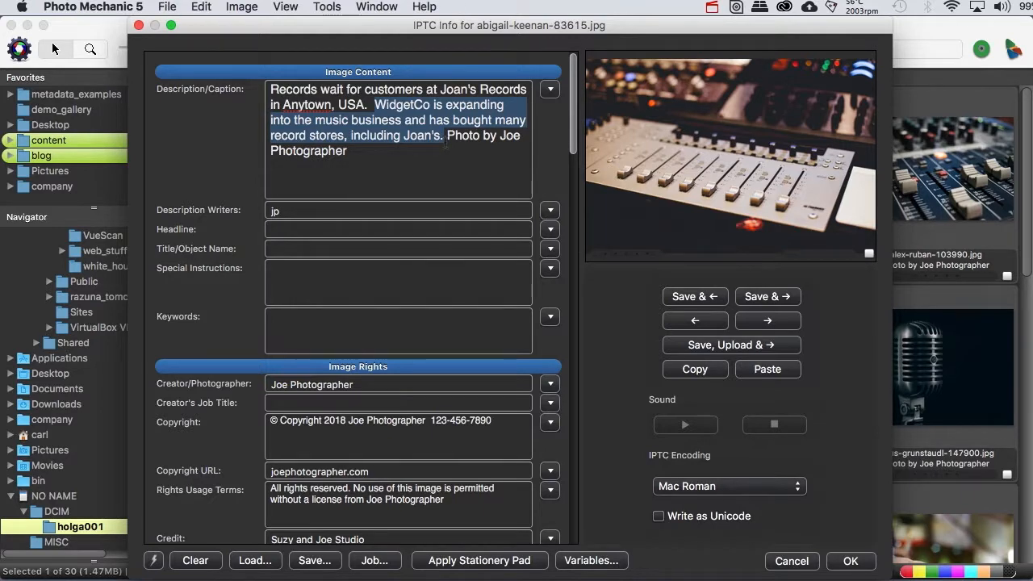
left_click(793, 561)
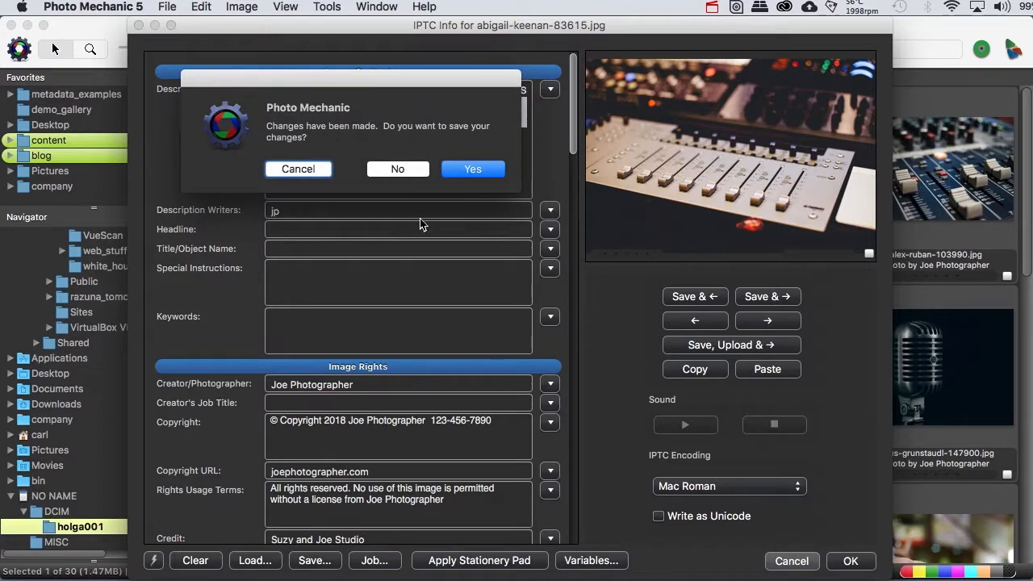
left_click(468, 171)
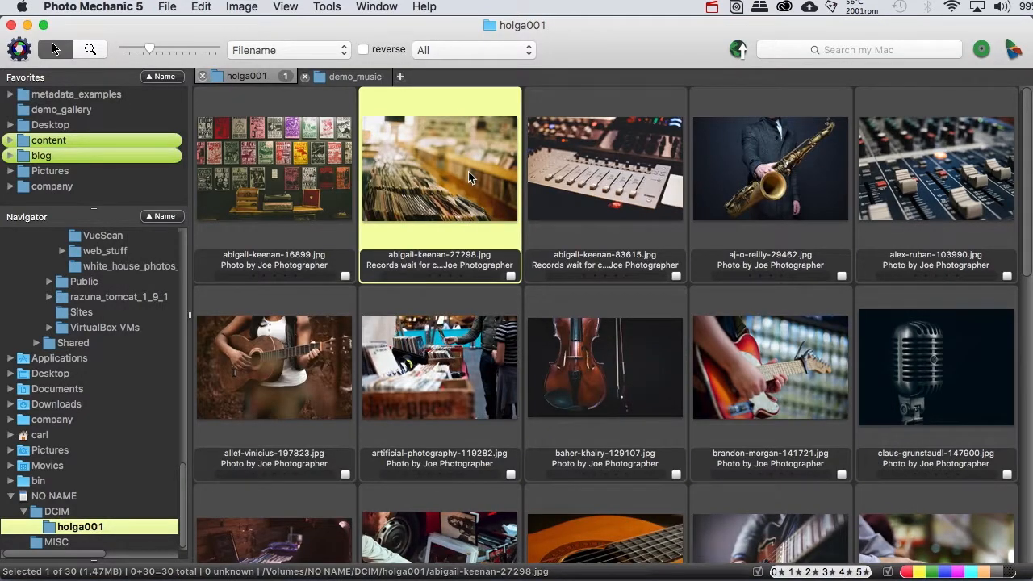
- Clear all fields of the IPTC Stationery Pad and paste the copied WidgetCo sentence as the Description/Caption
left_click(239, 8)
left_click(238, 28)
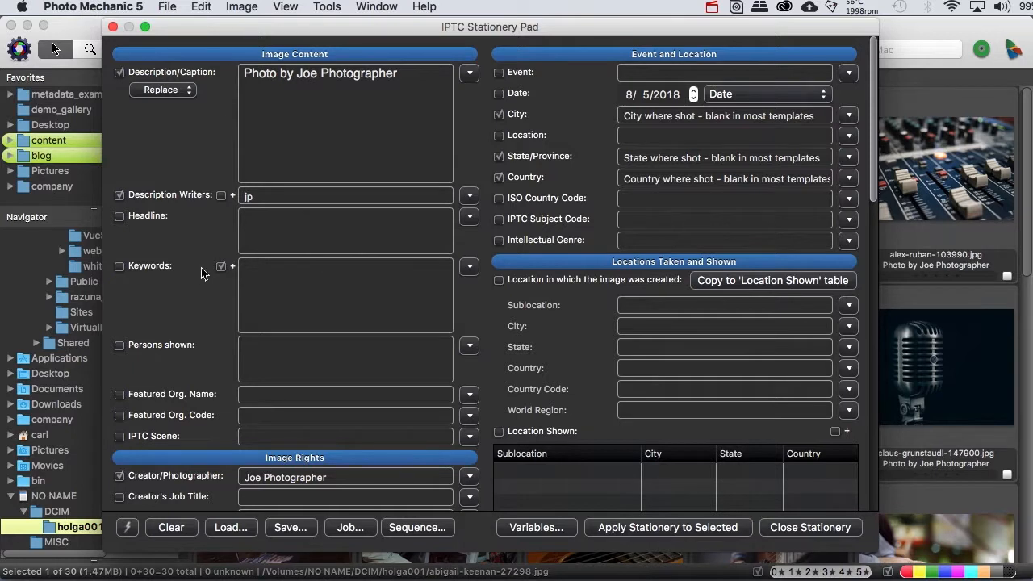
left_click(171, 527)
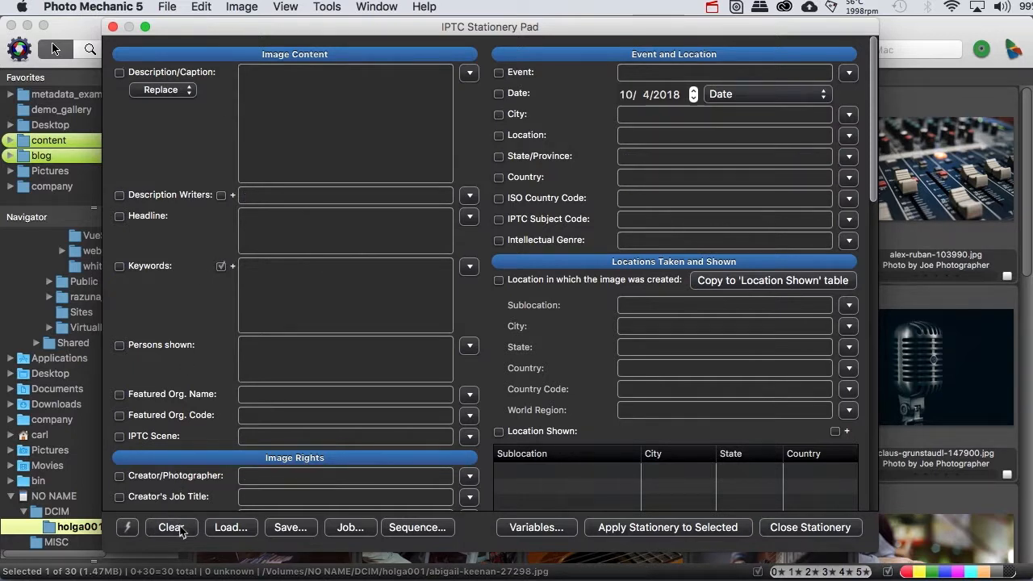
key("super+v")
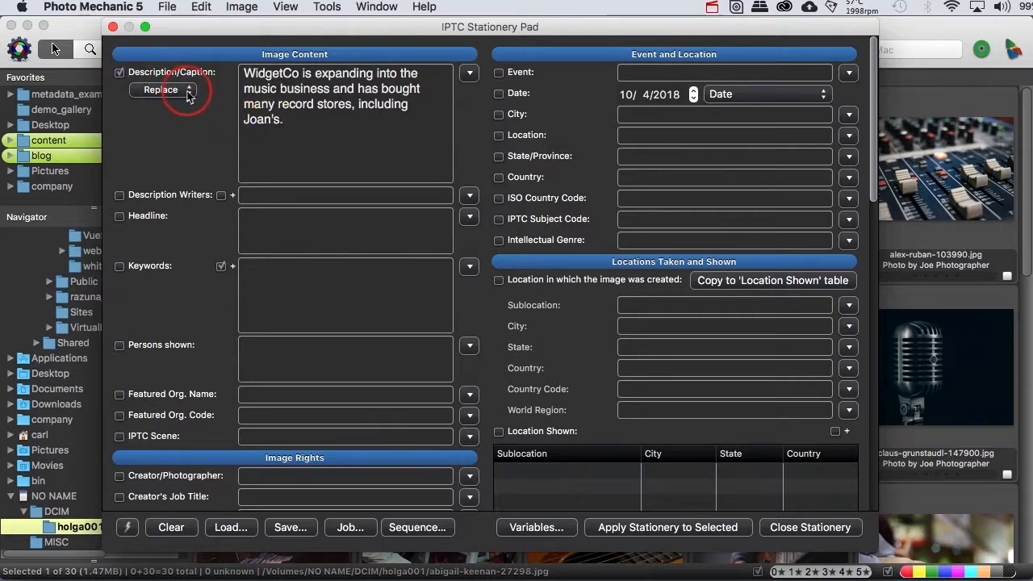
- Set the stationery's Description/Caption mode to Prefix, add a trailing space after the sentence, and close the Stationery Pad
left_click(188, 94)
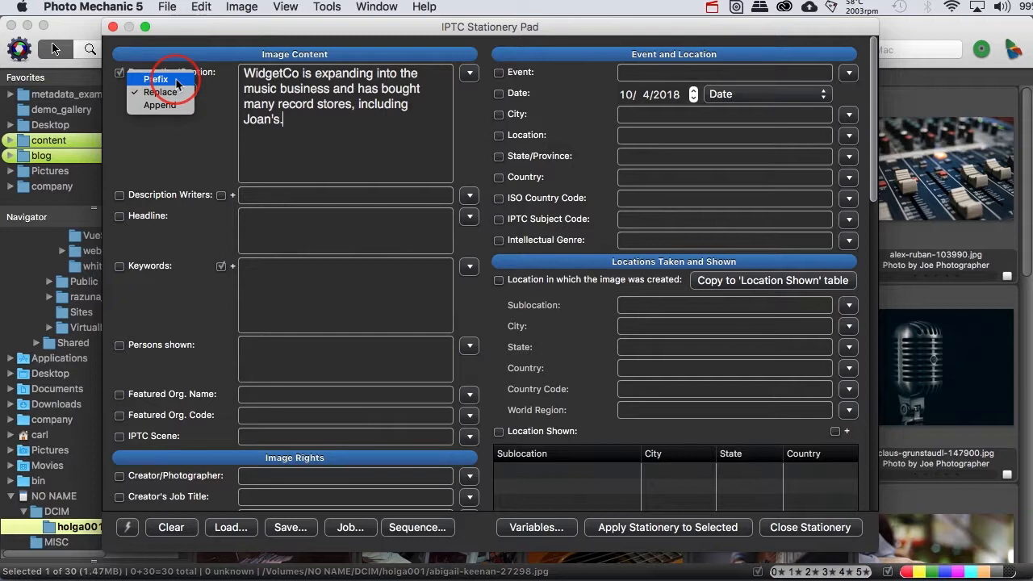
left_click(177, 84)
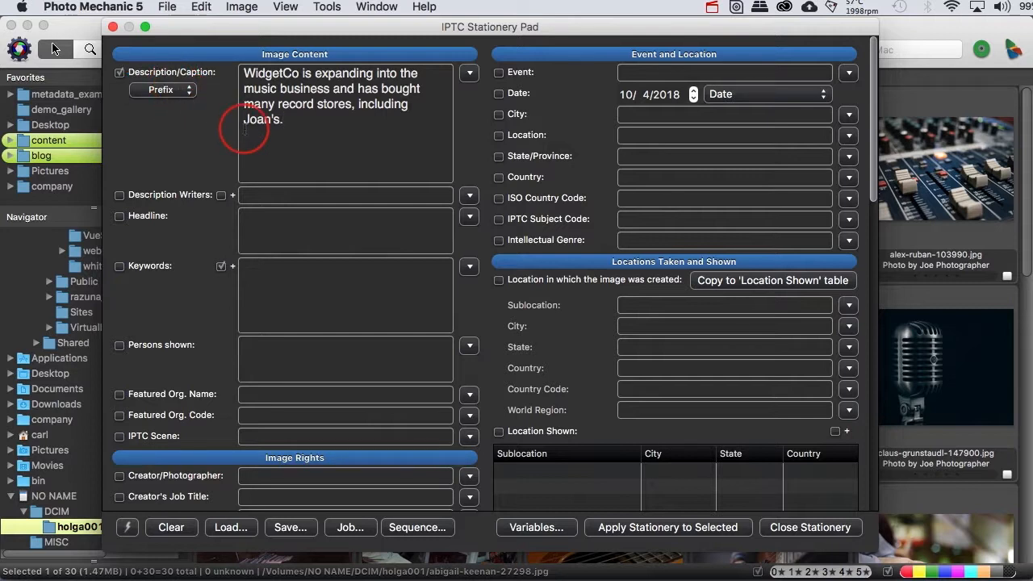
left_click(244, 129)
left_click(311, 127)
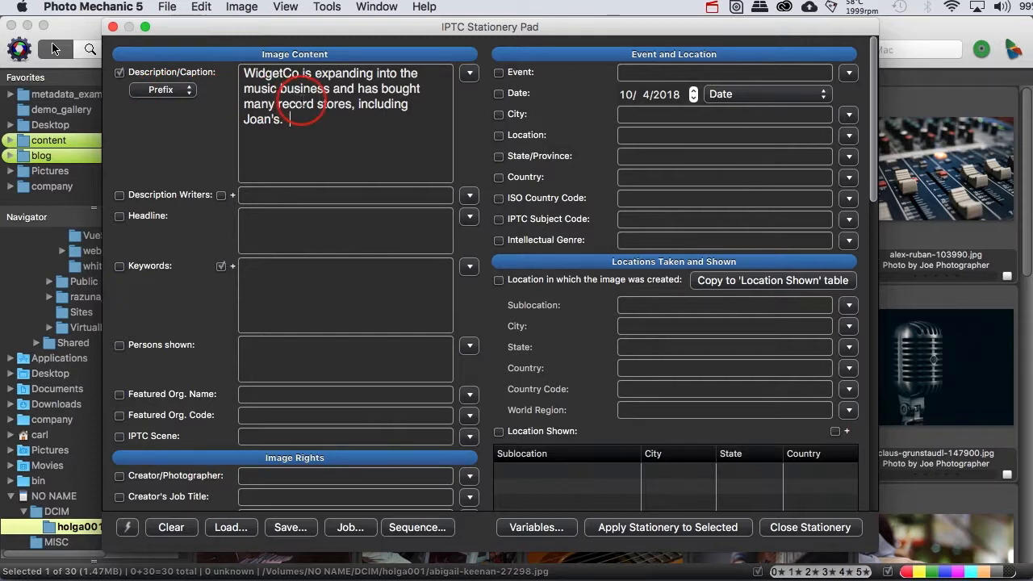
left_click(801, 529)
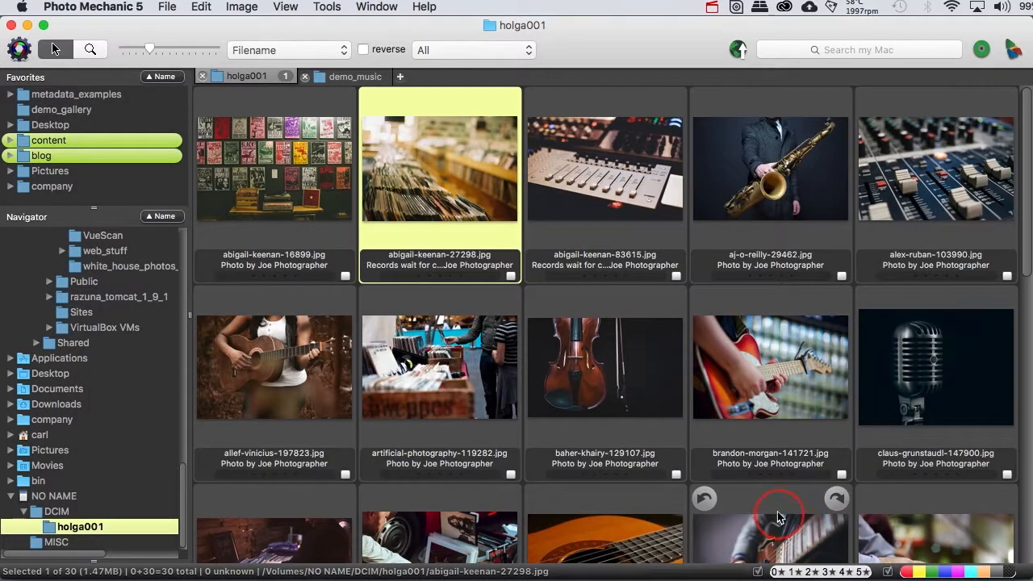
- Apply the IPTC stationery to four record-store photos: the poster wall, the wooden crate, the hand browsing albums, and the dark record bin
left_click(449, 428)
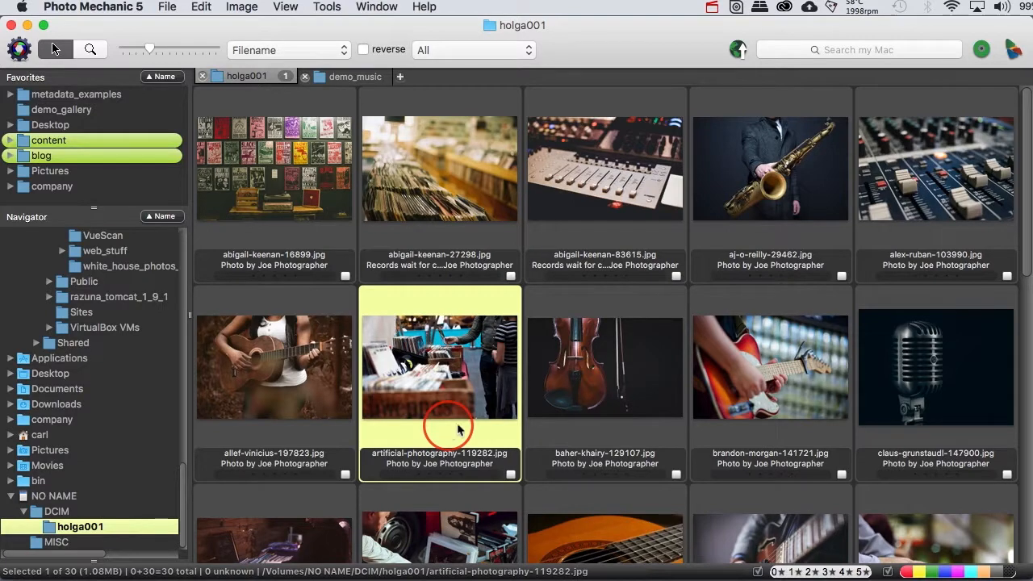
left_click(290, 195, "super")
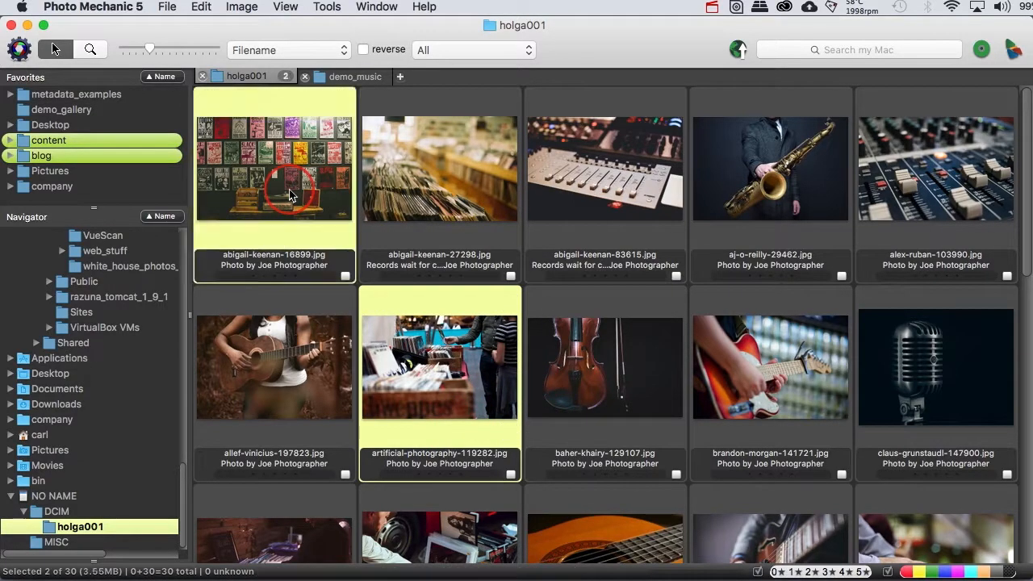
scroll(519, 318, "down", 5)
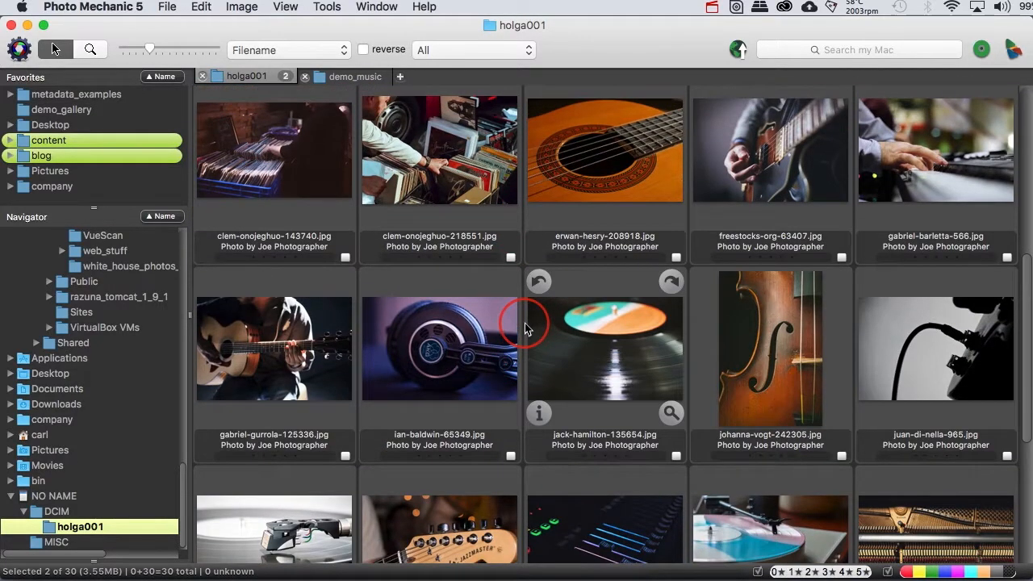
scroll(524, 328, "down", 4)
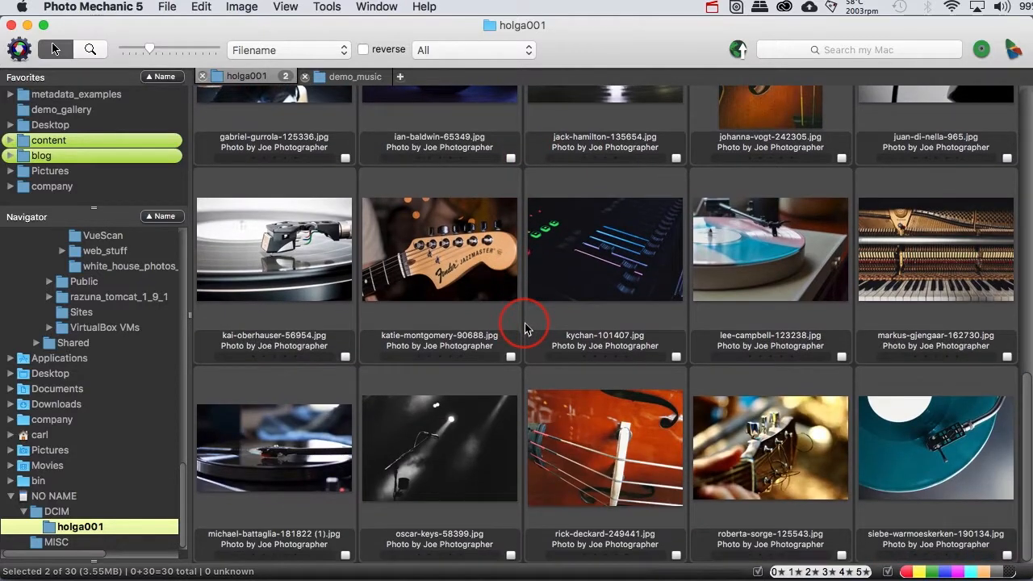
scroll(523, 327, "up", 5)
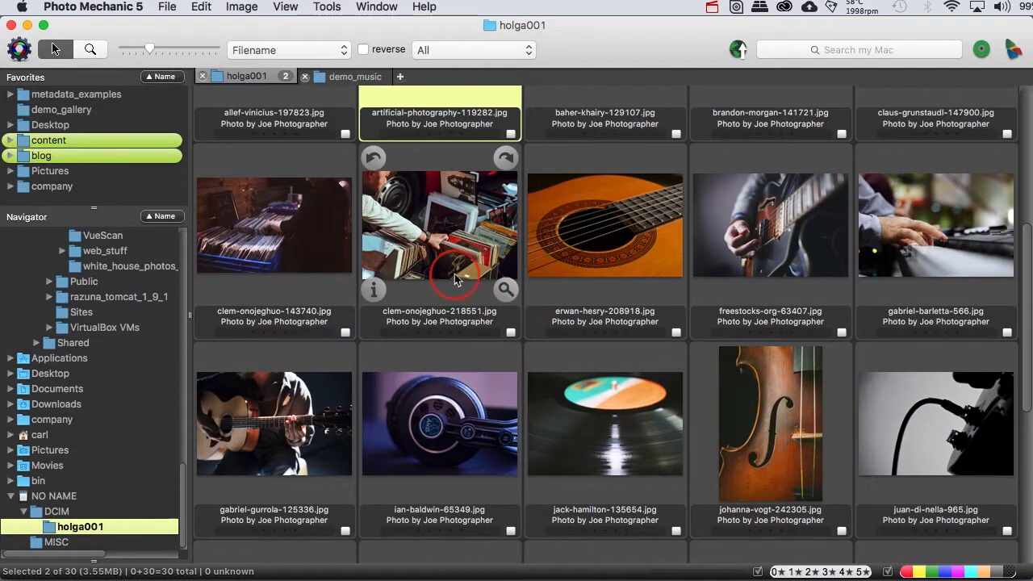
left_click(456, 278, "super")
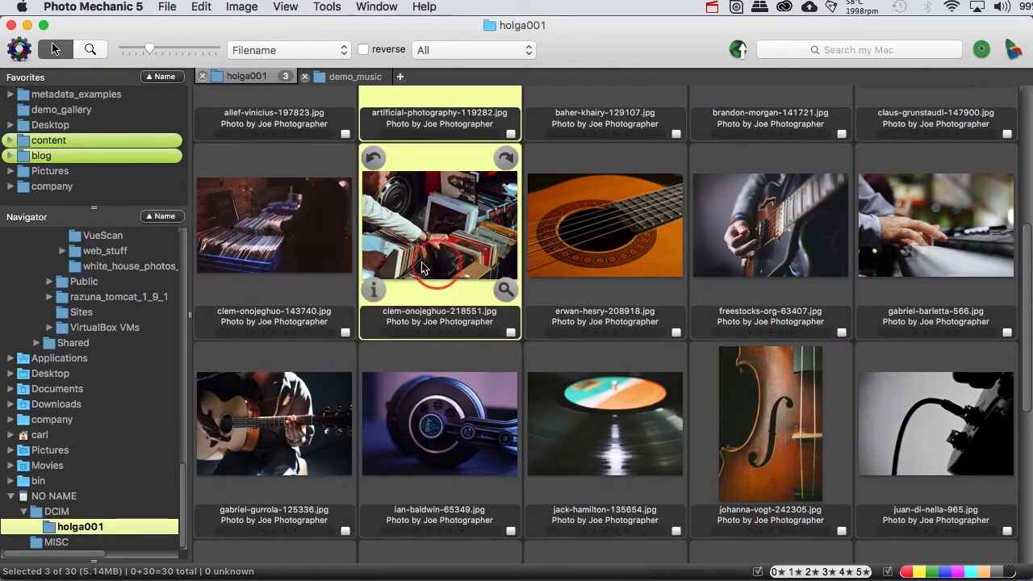
left_click(292, 258, "super")
right_click(281, 233)
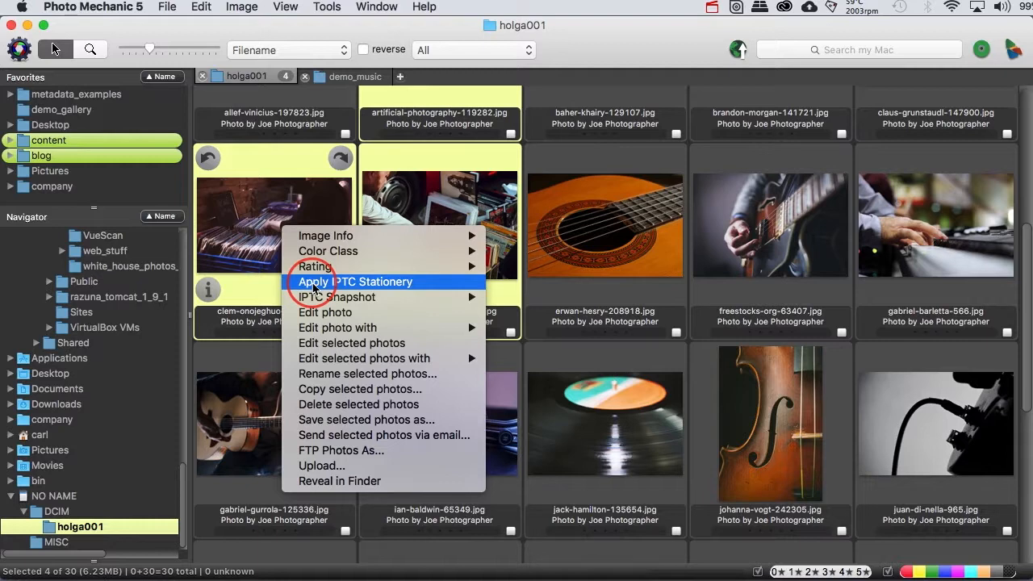
left_click(315, 282)
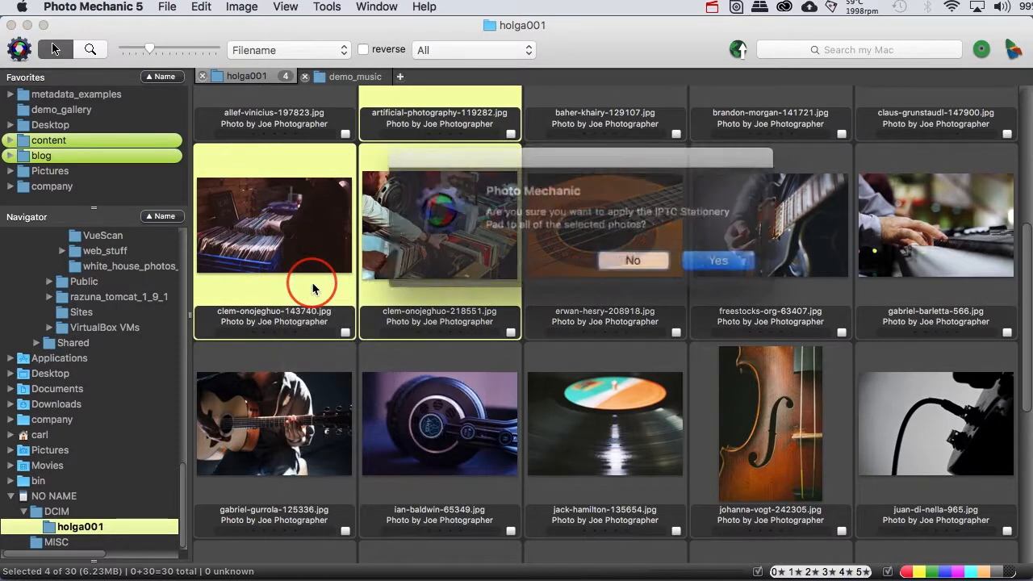
left_click(715, 256)
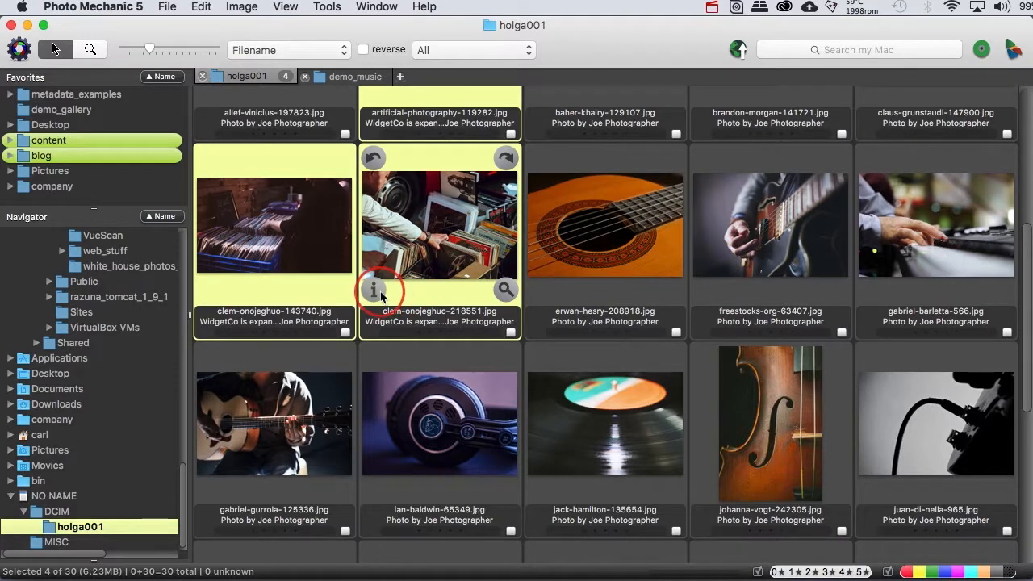
- Check the prefixed WidgetCo sentence and photo credit in the IPTC caption of the photo with the hand browsing albums, and close without saving
left_click(371, 284)
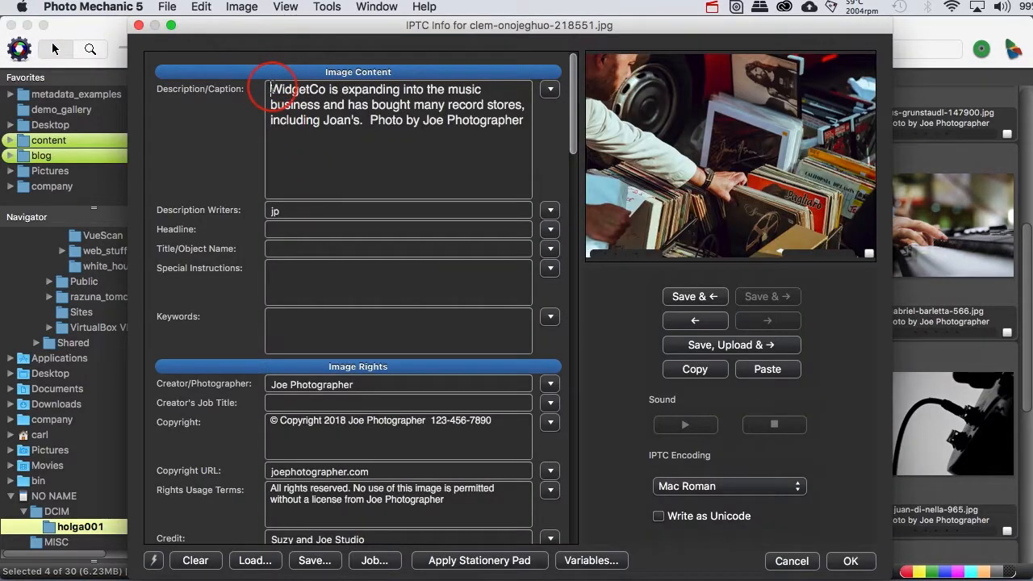
left_click_drag(272, 88, 363, 123)
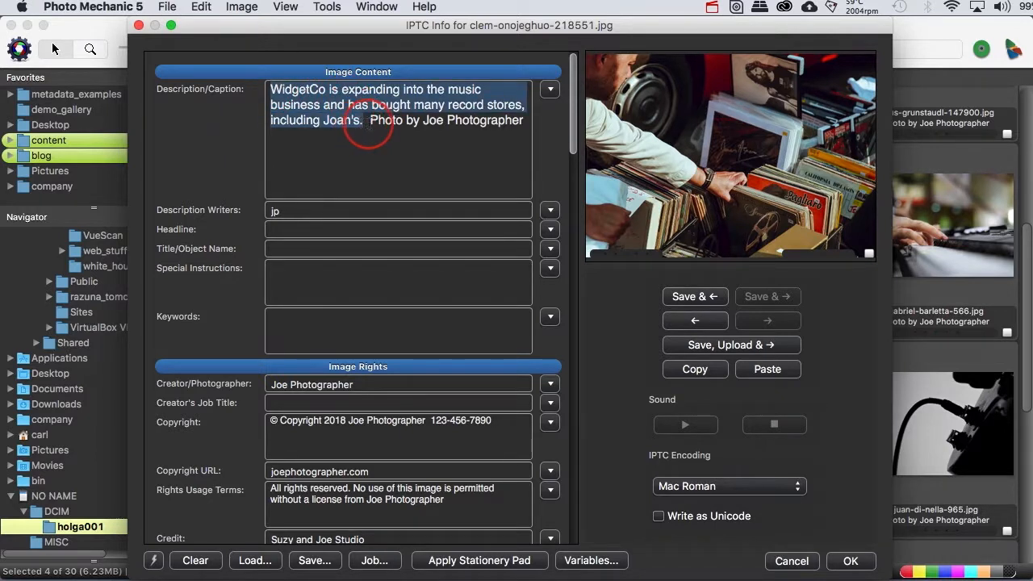
left_click(367, 121)
left_click_drag(367, 121, 514, 121)
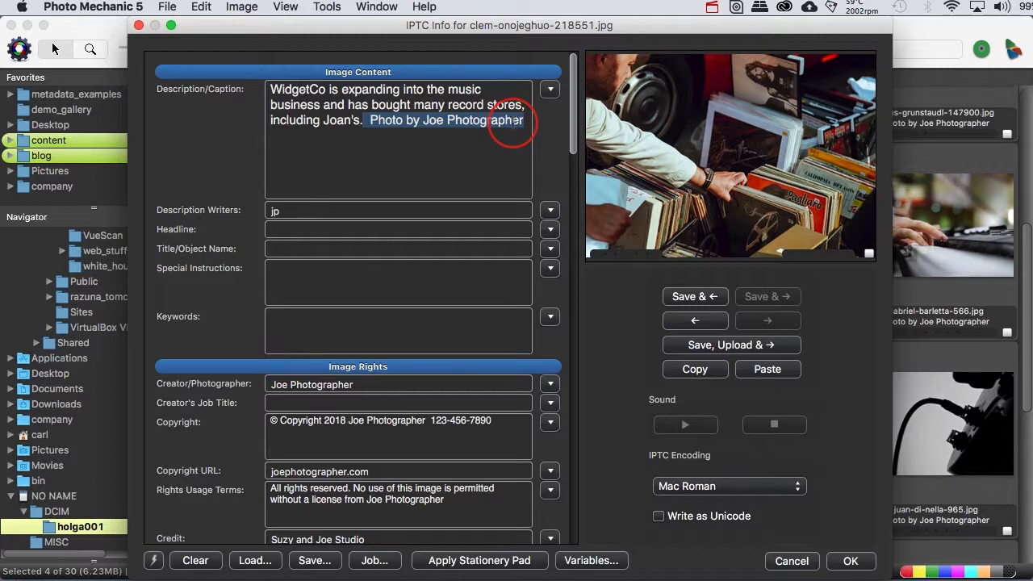
left_click(791, 561)
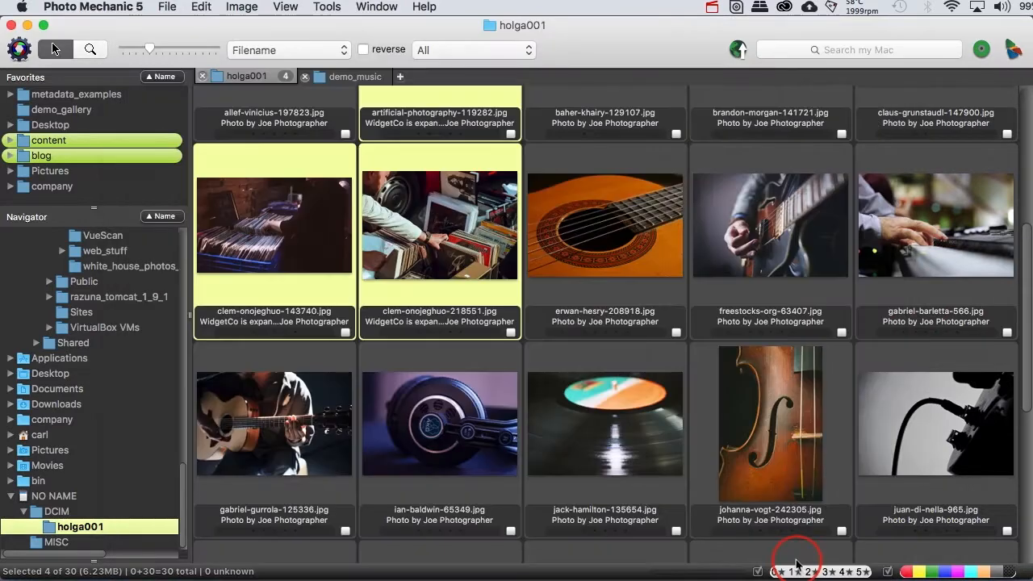
- Enable Keywords in the IPTC Stationery Pad and enter "music, retail" with the append (+) option checked
key("super+i")
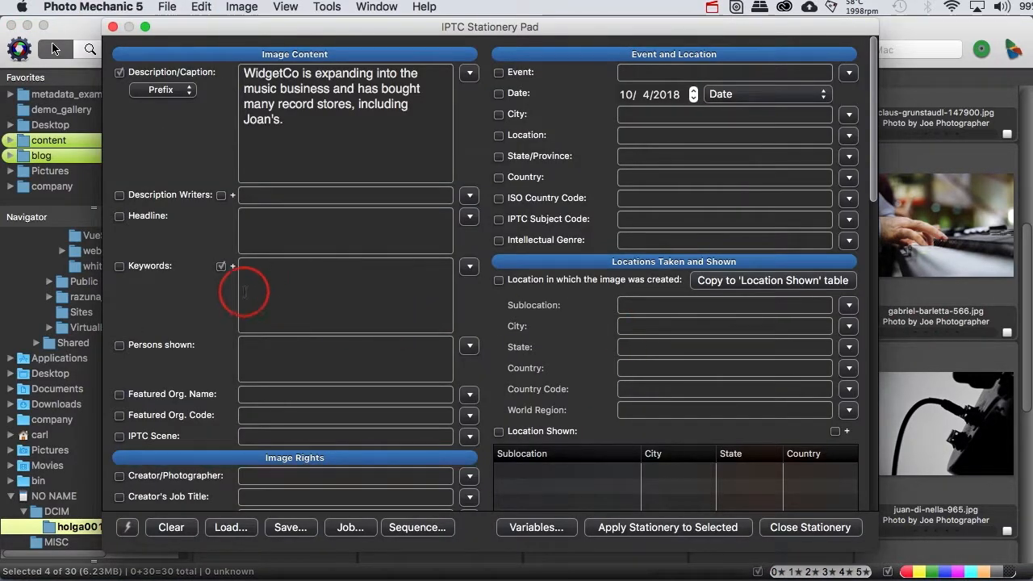
left_click(120, 267)
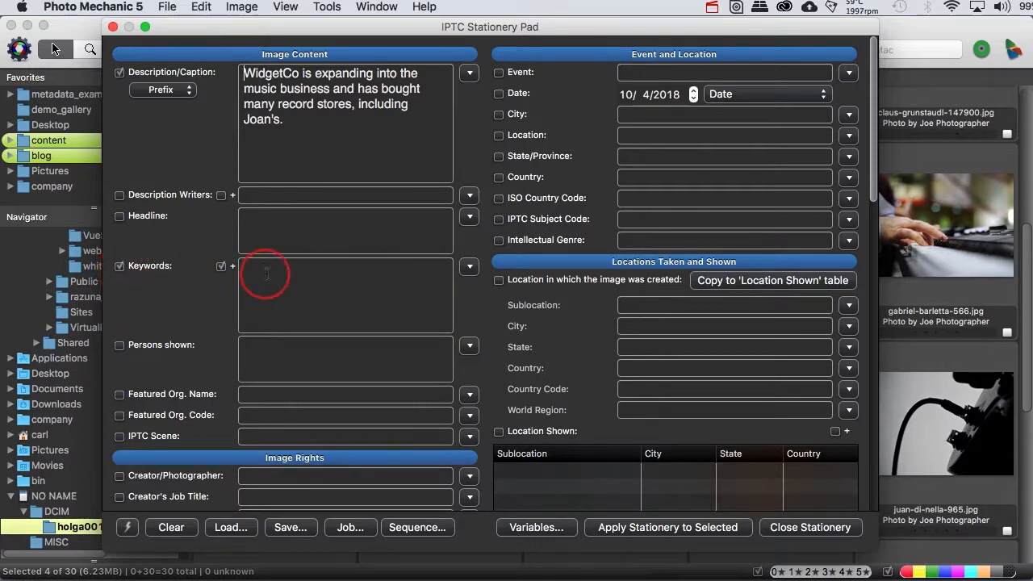
left_click(265, 272)
type("music")
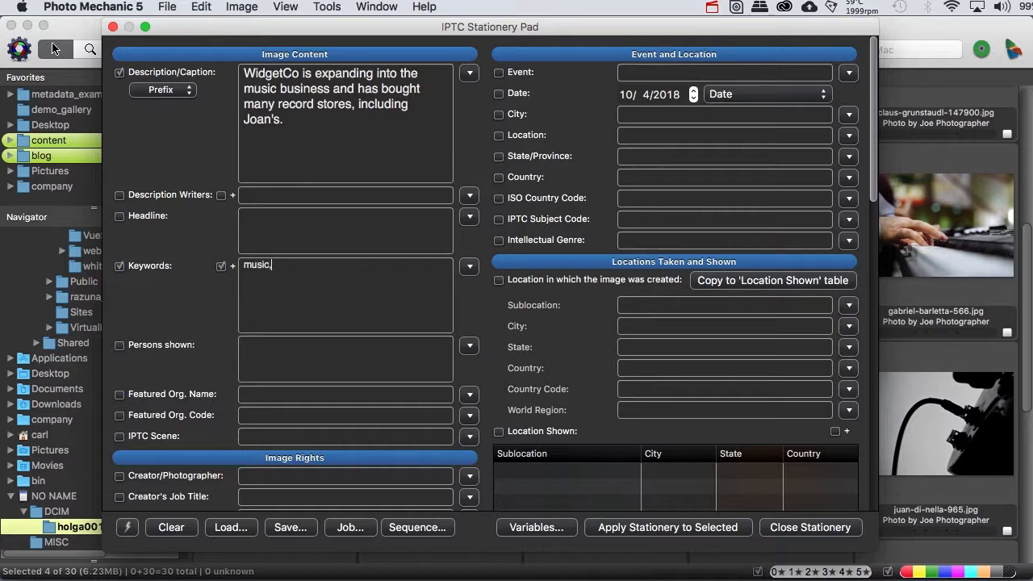
type(", retail")
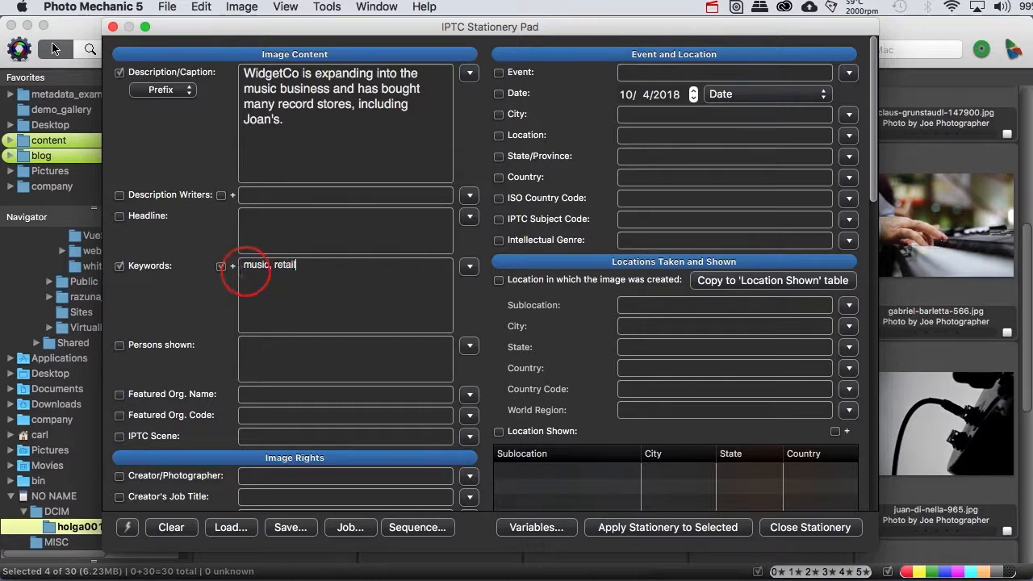
left_click(221, 267)
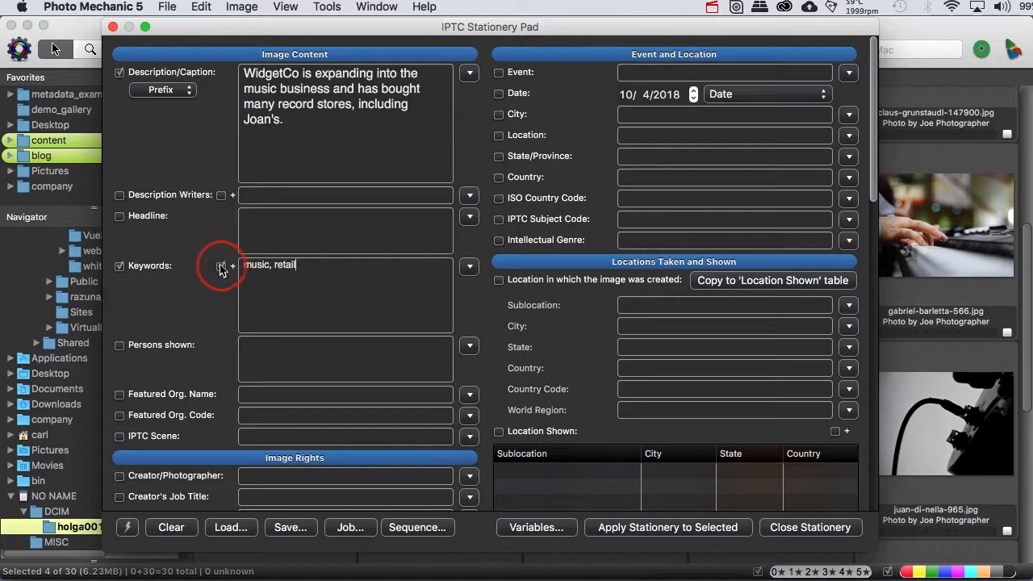
left_click(221, 267)
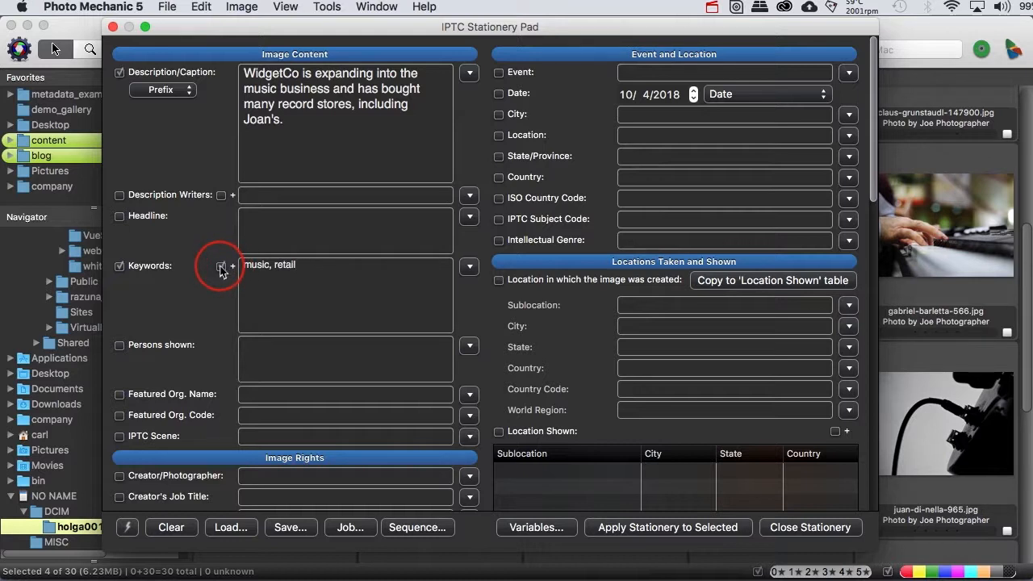